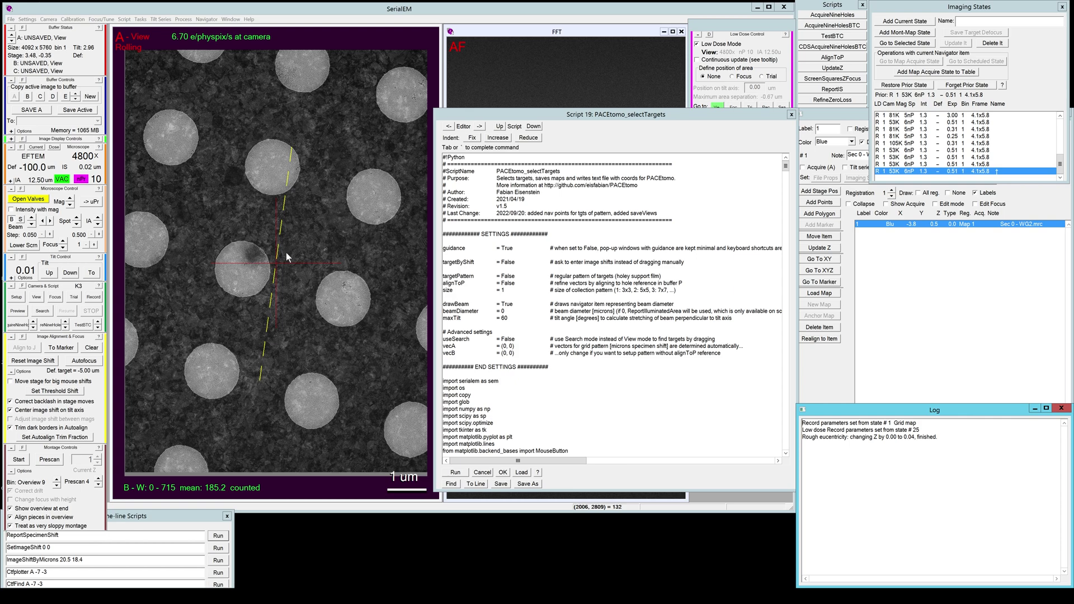
Step: In the PACEtomo_selectTargets script, set targetPattern and alignToP to True and size to 2
{"action": "left_click", "coordinate": [636, 151]}
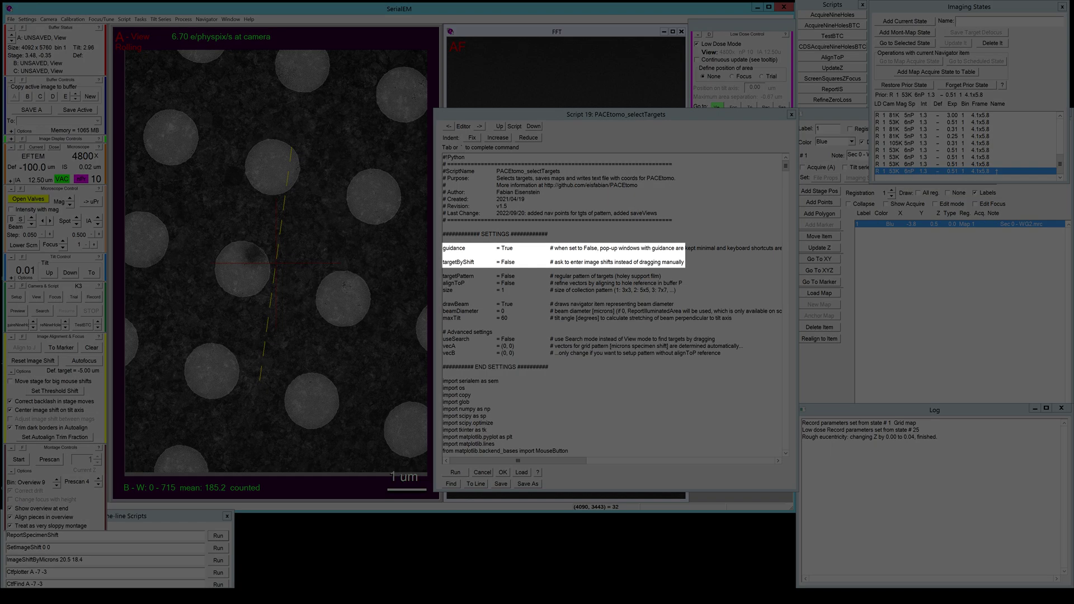
{"action": "left_click", "coordinate": [500, 248]}
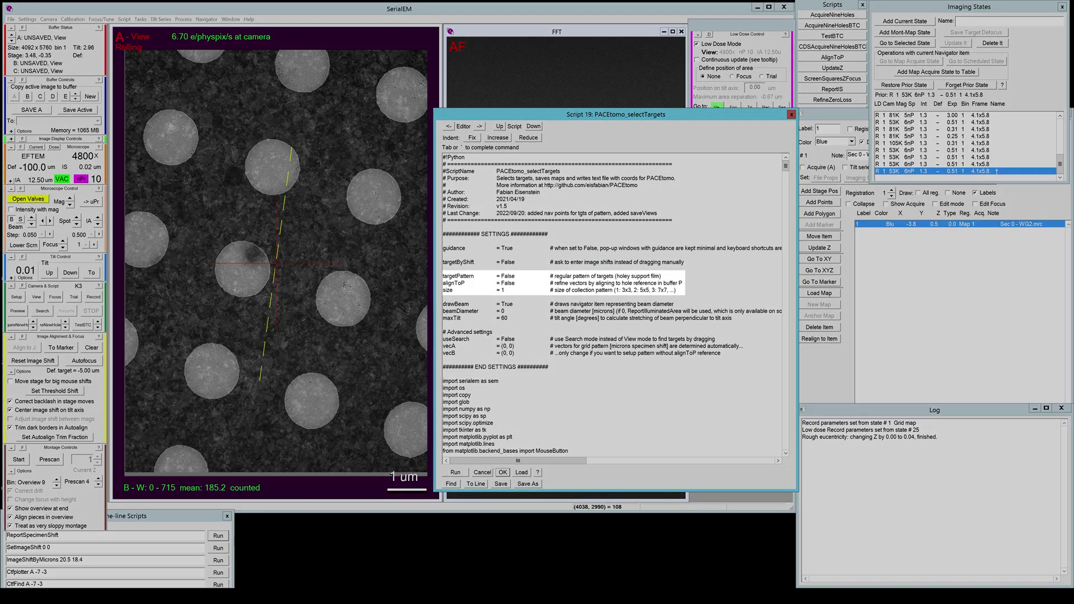
{"action": "left_click_drag", "start_coordinate": [502, 276], "coordinate": [512, 277]}
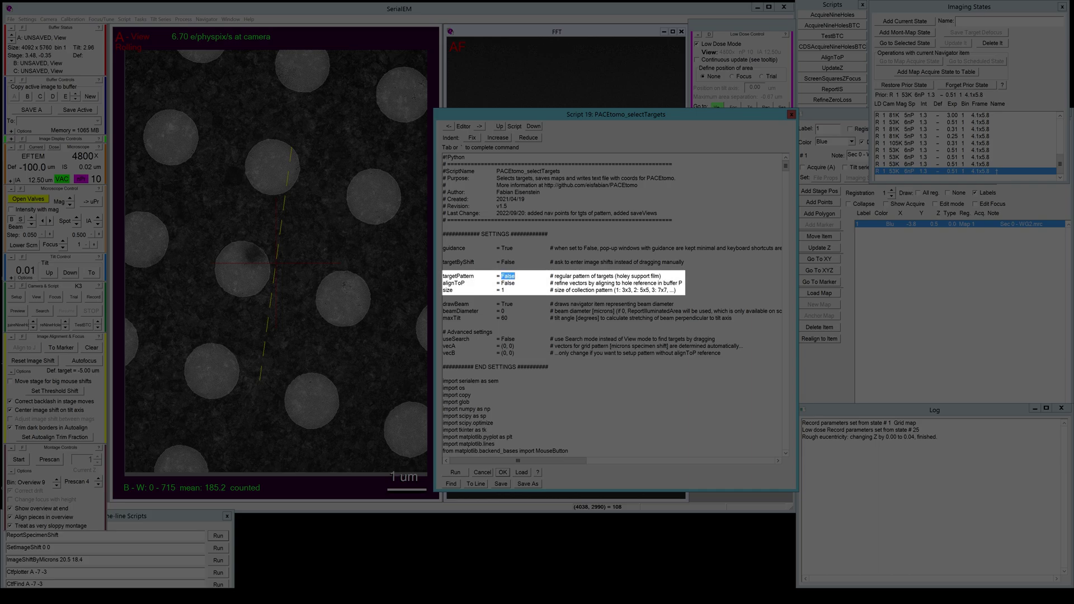
{"action": "type", "text": "Tru"}
{"action": "left_click_drag", "start_coordinate": [502, 283], "coordinate": [514, 283]}
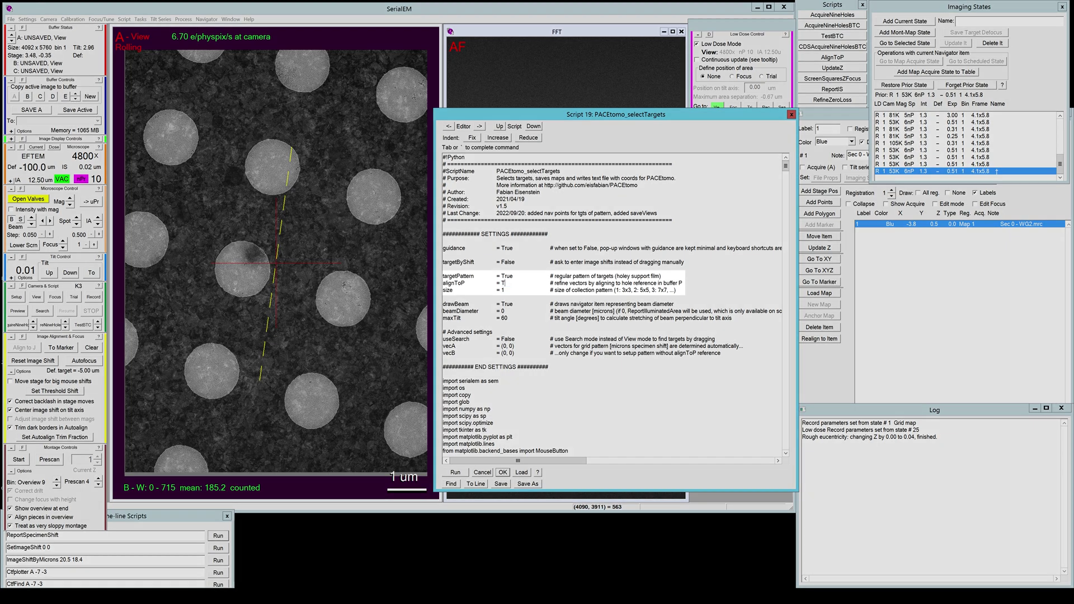
{"action": "type", "text": "True"}
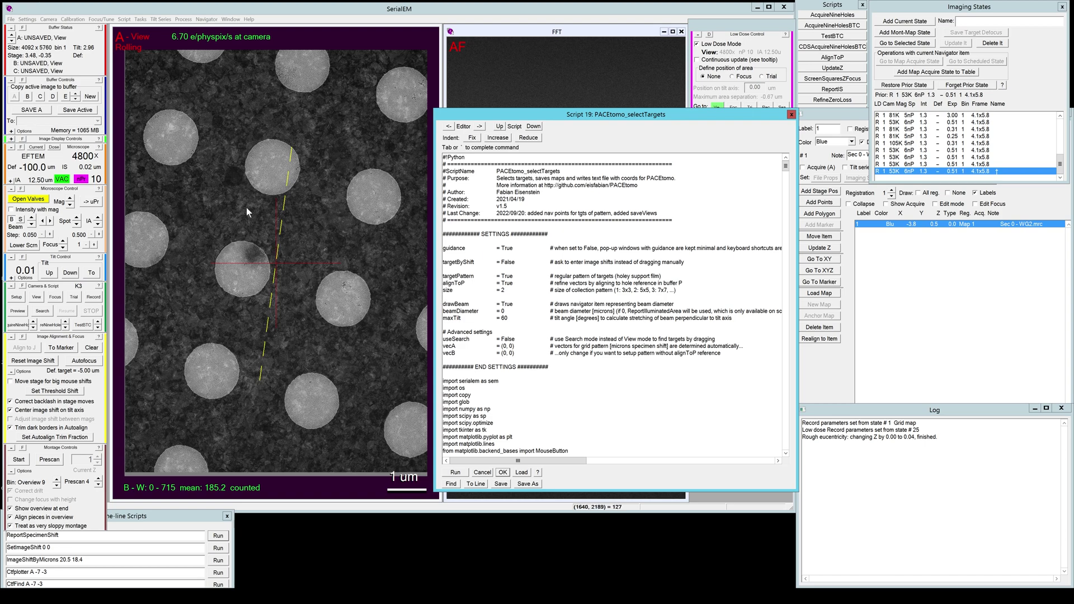
Step: Shift the beam image, take a View, then set the View camera area to Half and Square
{"action": "left_click_drag", "start_coordinate": [246, 207], "coordinate": [269, 257]}
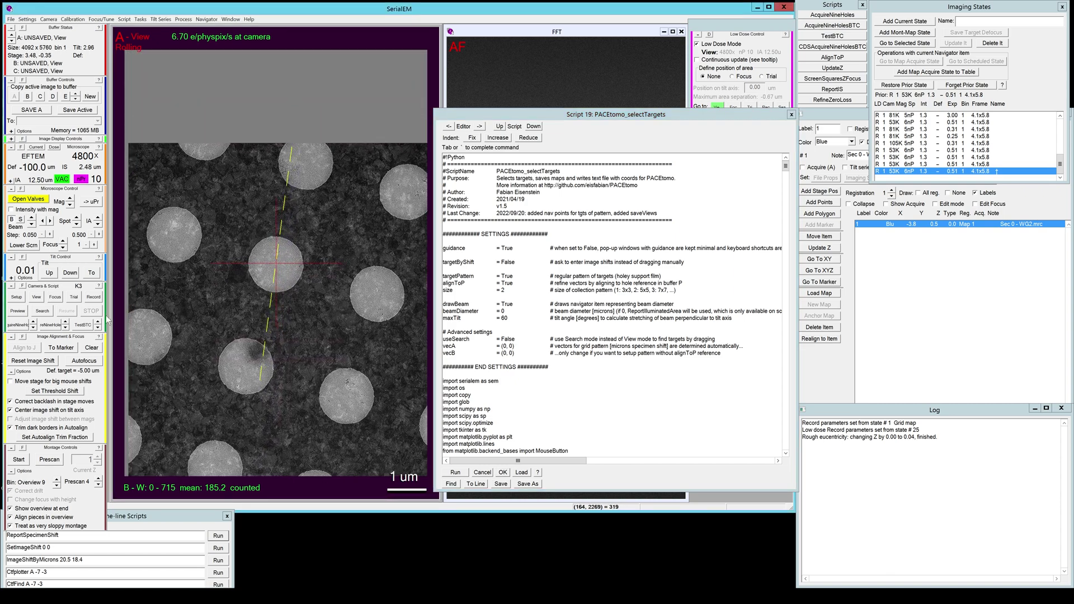
{"action": "left_click", "coordinate": [31, 306]}
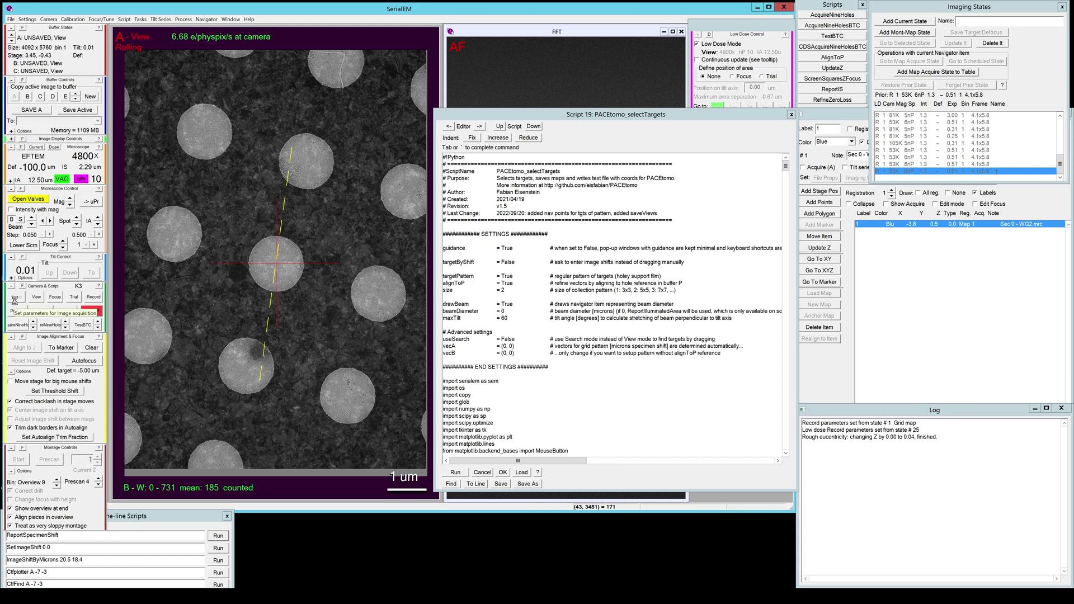
{"action": "left_click", "coordinate": [18, 301]}
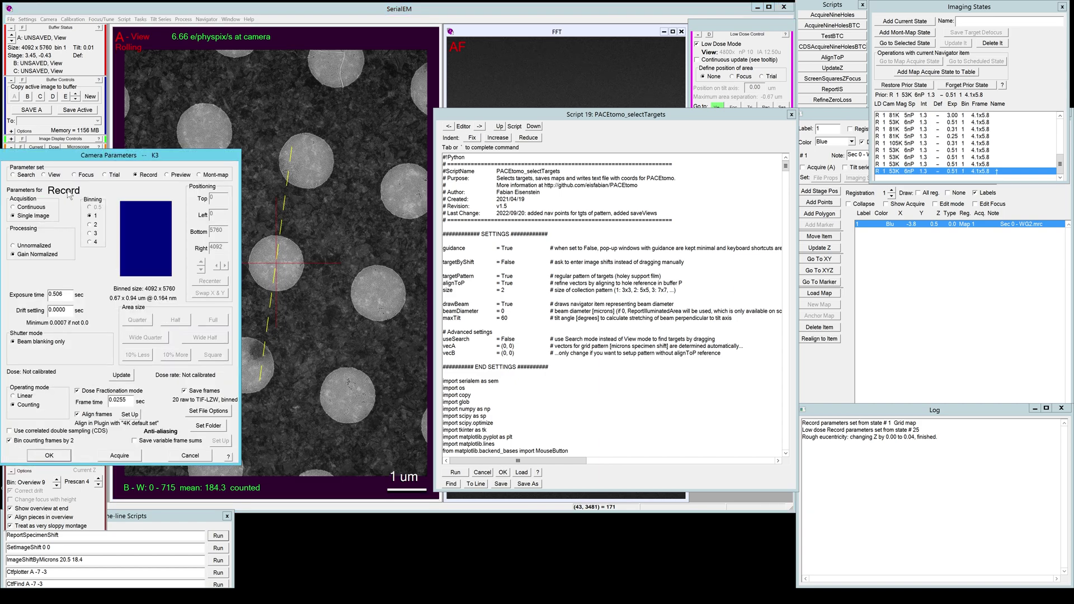
{"action": "left_click", "coordinate": [175, 322]}
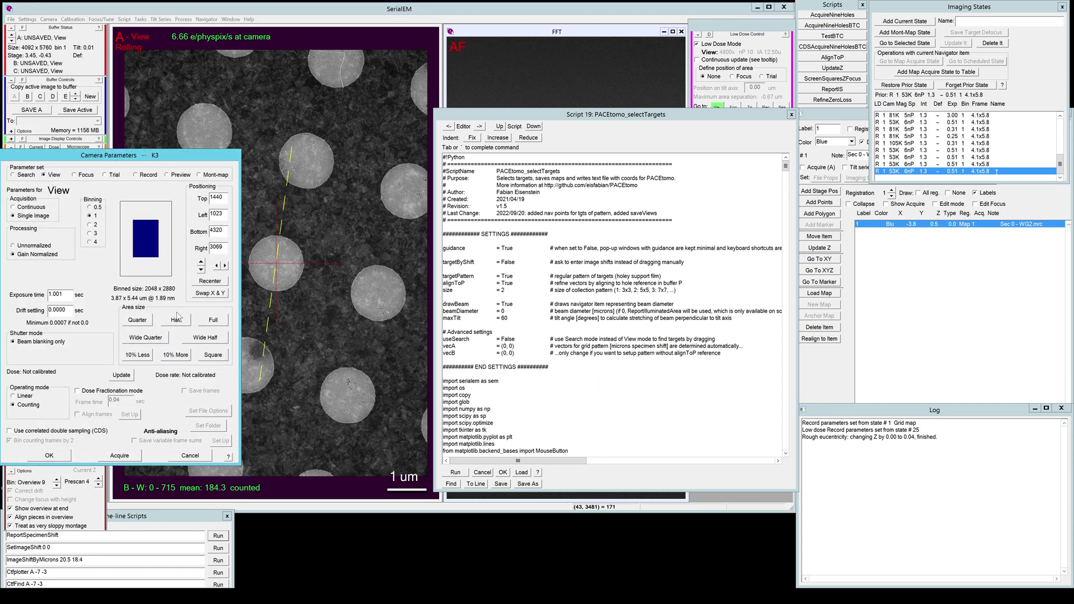
{"action": "left_click", "coordinate": [210, 354]}
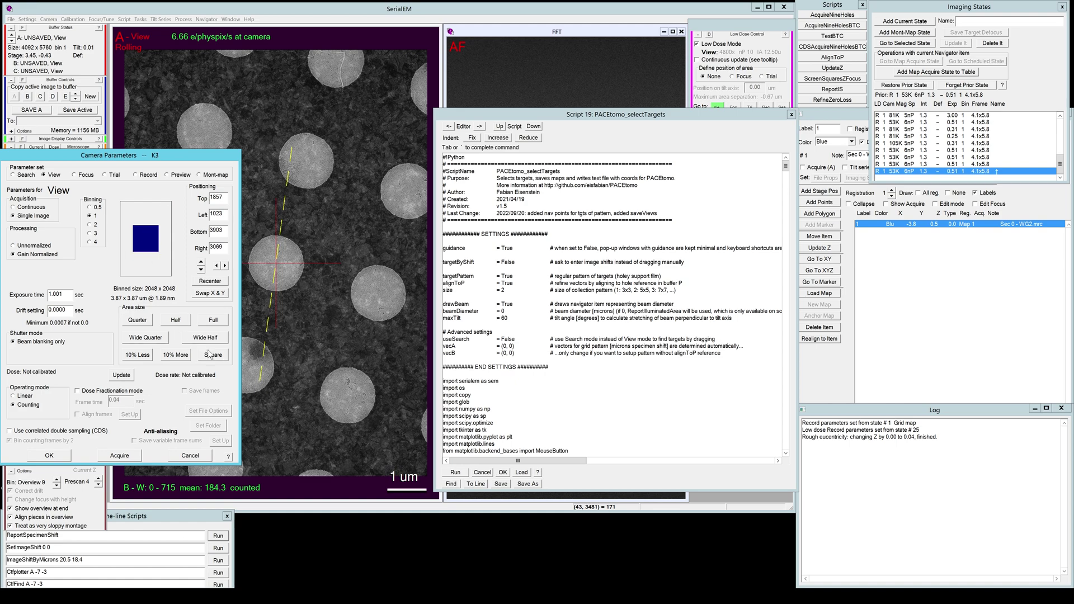
{"action": "left_click", "coordinate": [41, 458]}
Step: Acquire a fresh square View image and reset the image shift to zero
{"action": "left_click", "coordinate": [45, 311]}
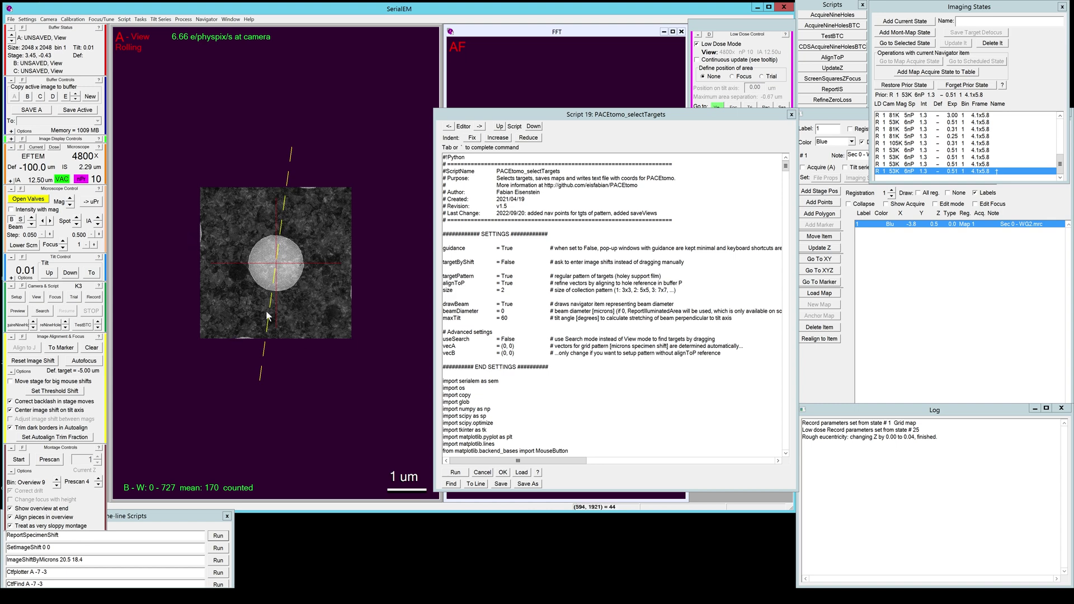
{"action": "scroll", "coordinate": [276, 297], "scroll_direction": "up", "scroll_amount": 3}
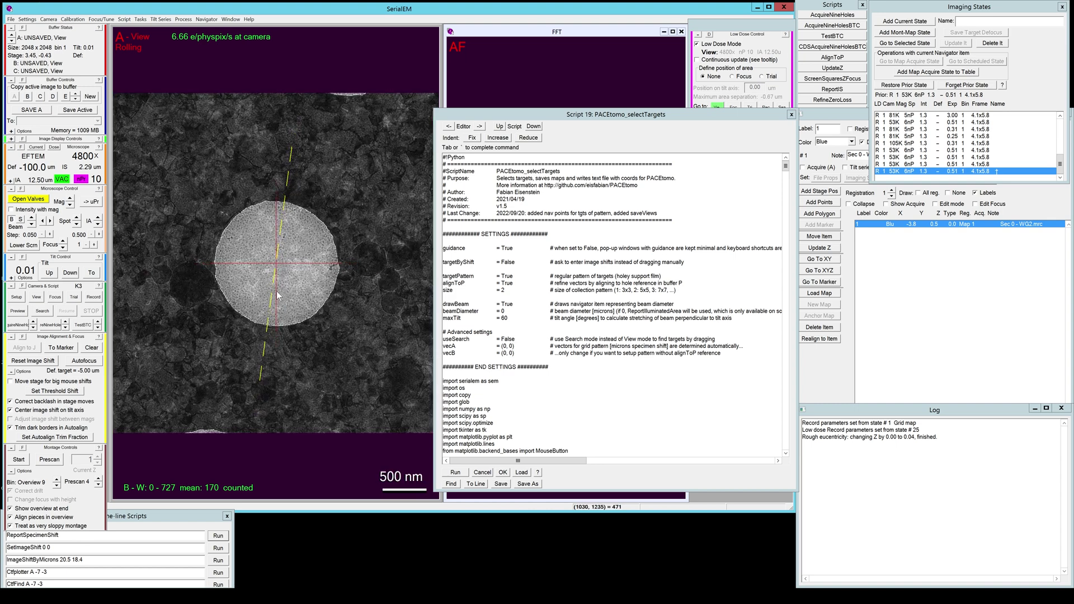
{"action": "scroll", "coordinate": [278, 296], "scroll_direction": "down", "scroll_amount": 2}
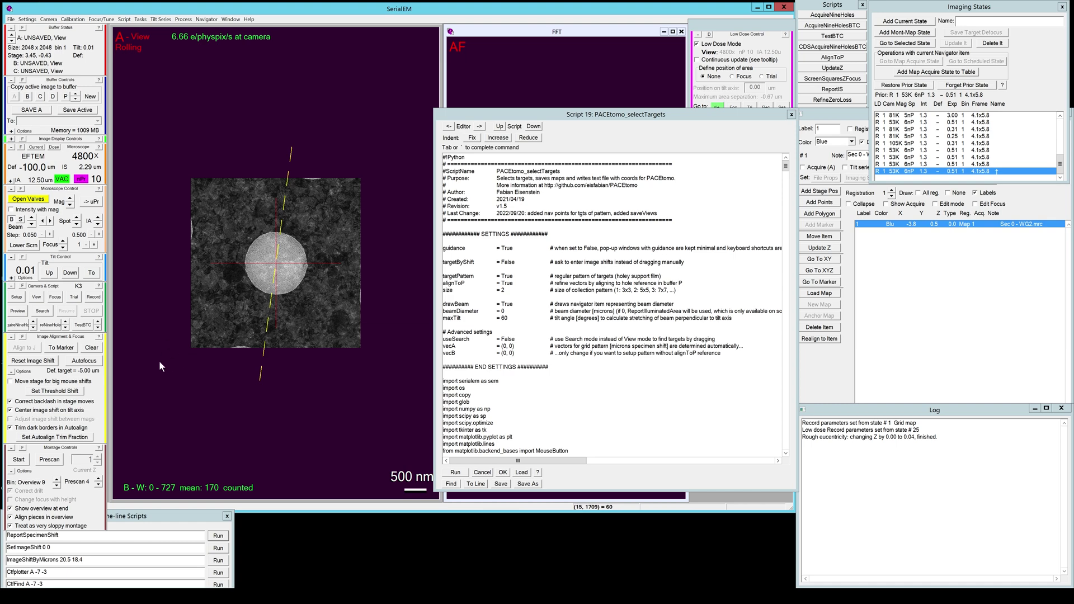
{"action": "left_click", "coordinate": [33, 362]}
Step: Run PACEtomo_selectTargets, confirm the prompt, accept the save folder and enter rootname 5x5
{"action": "left_click", "coordinate": [456, 473]}
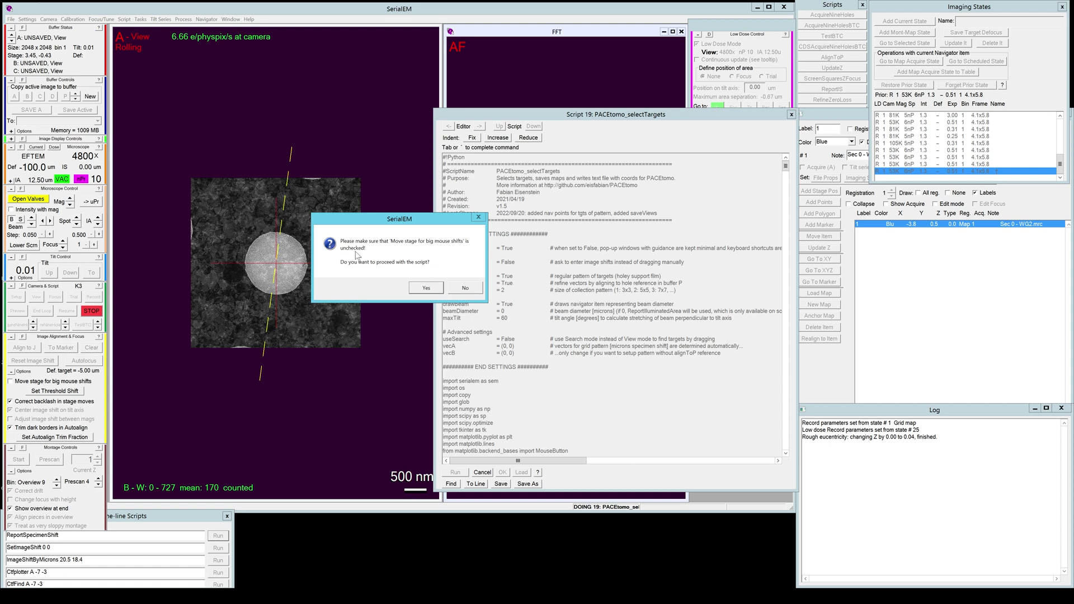
{"action": "left_click", "coordinate": [422, 290]}
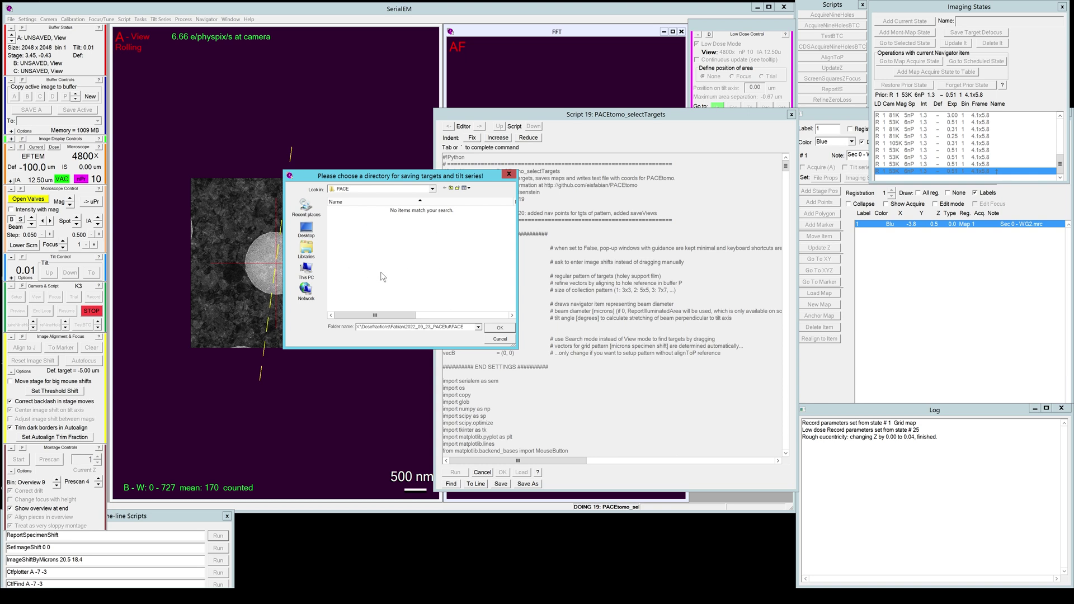
{"action": "left_click", "coordinate": [498, 329]}
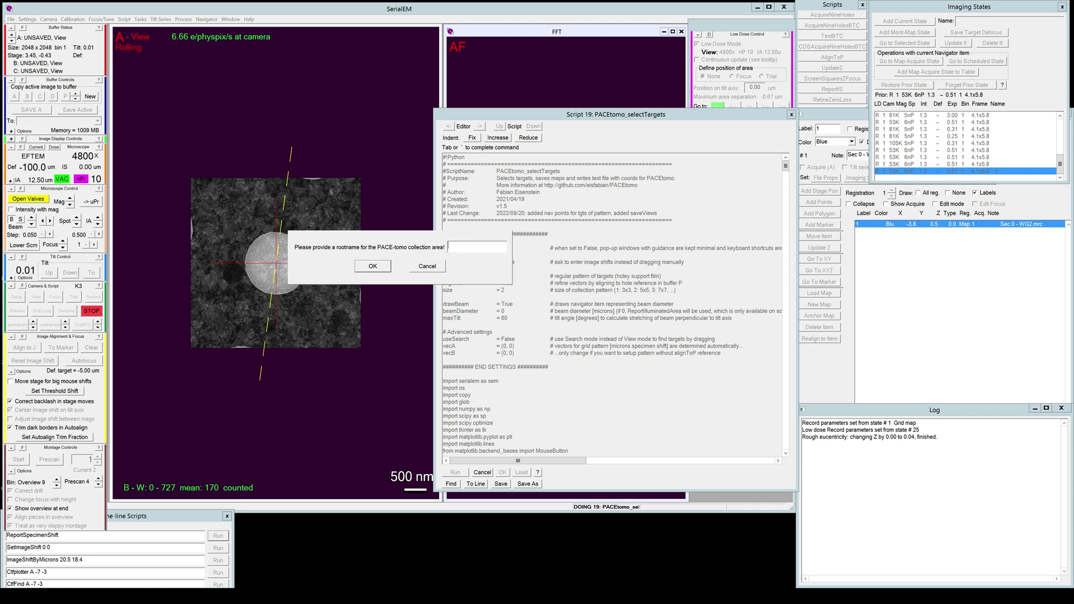
{"action": "type", "text": "5x5"}
{"action": "left_click", "coordinate": [379, 266]}
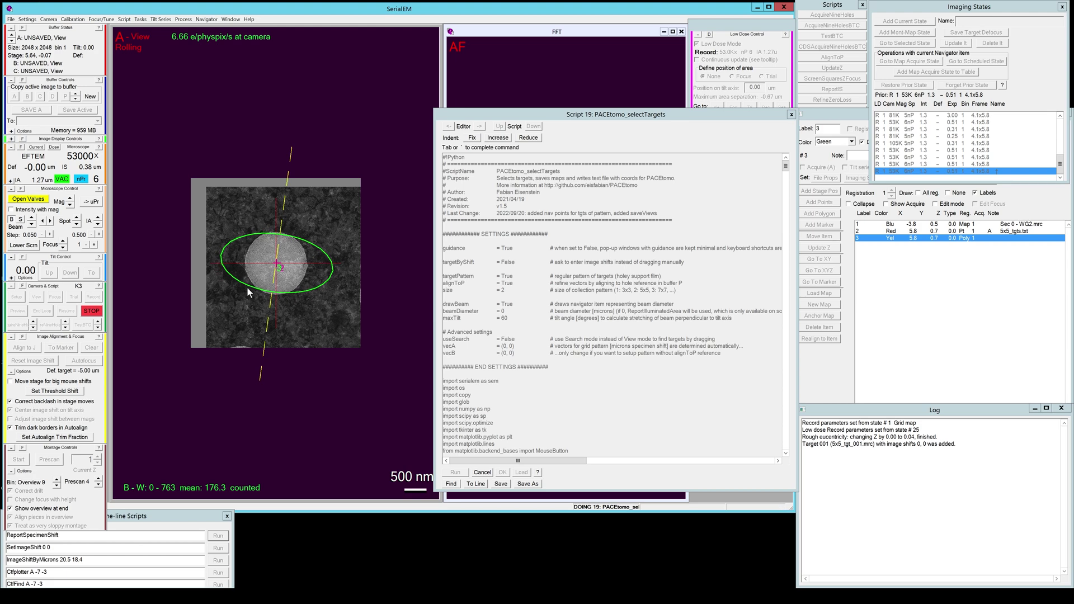
Step: Wait while the script saves view map 5x5_tgt_001_view.mrc as Navigator item 4
{"action": "scroll", "coordinate": [257, 247], "scroll_direction": "up", "scroll_amount": 1}
{"action": "scroll", "coordinate": [257, 248], "scroll_direction": "down", "scroll_amount": 1}
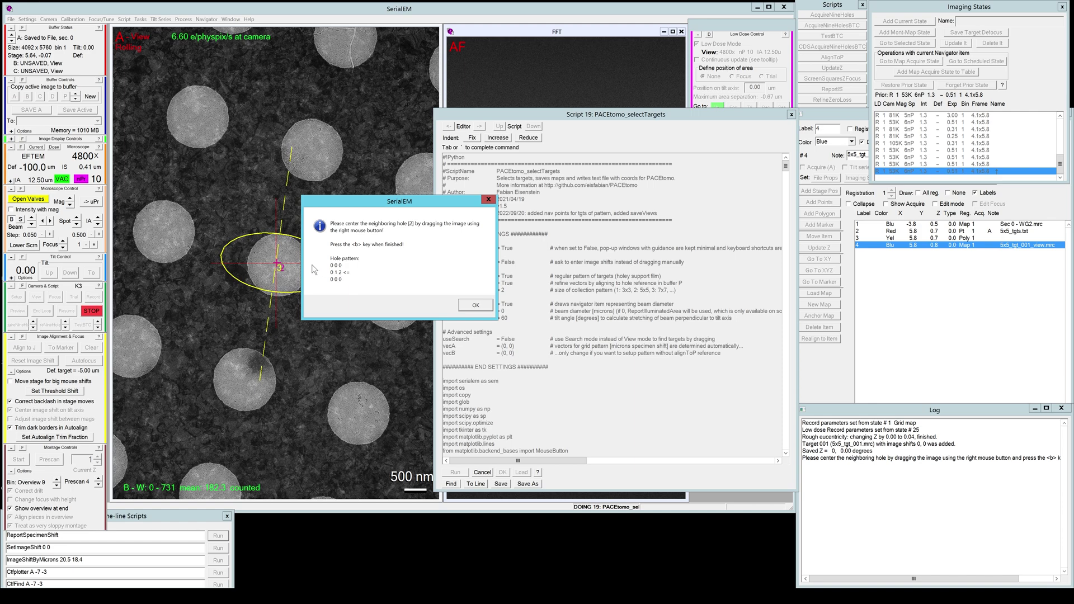
Step: Centre the neighbouring hole, then confirm with b three times to generate the 5x5 pattern
{"action": "left_click", "coordinate": [475, 306]}
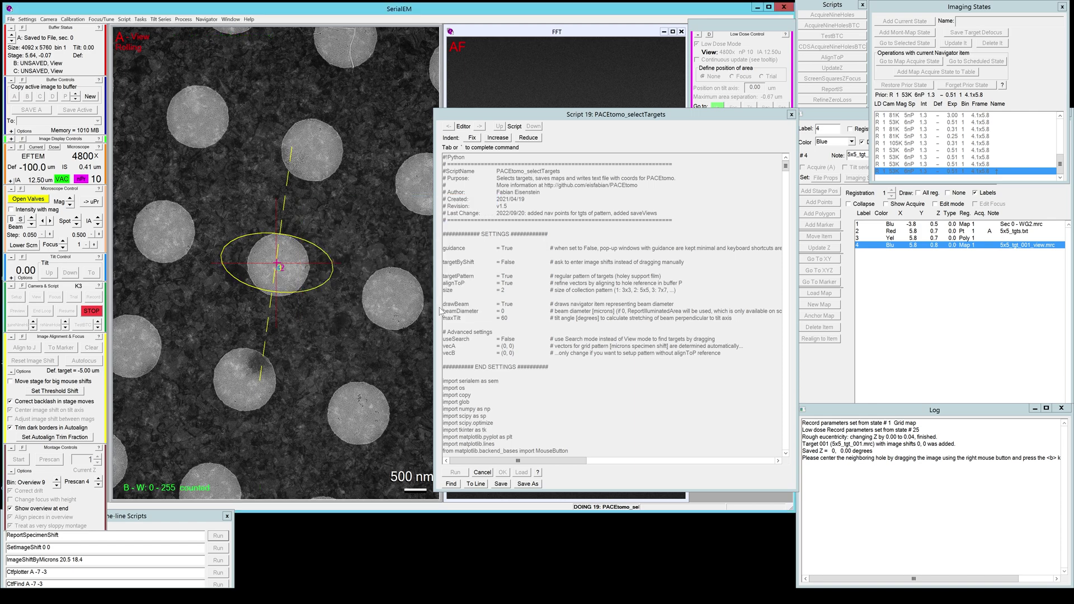
{"action": "left_click_drag", "start_coordinate": [378, 337], "coordinate": [256, 300]}
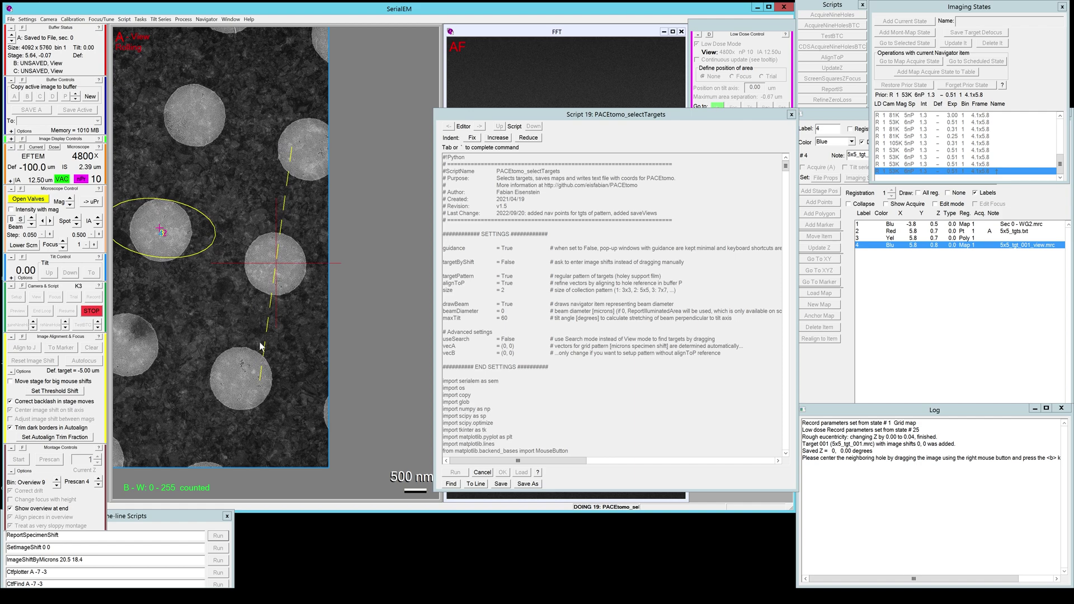
{"action": "key", "text": "b"}
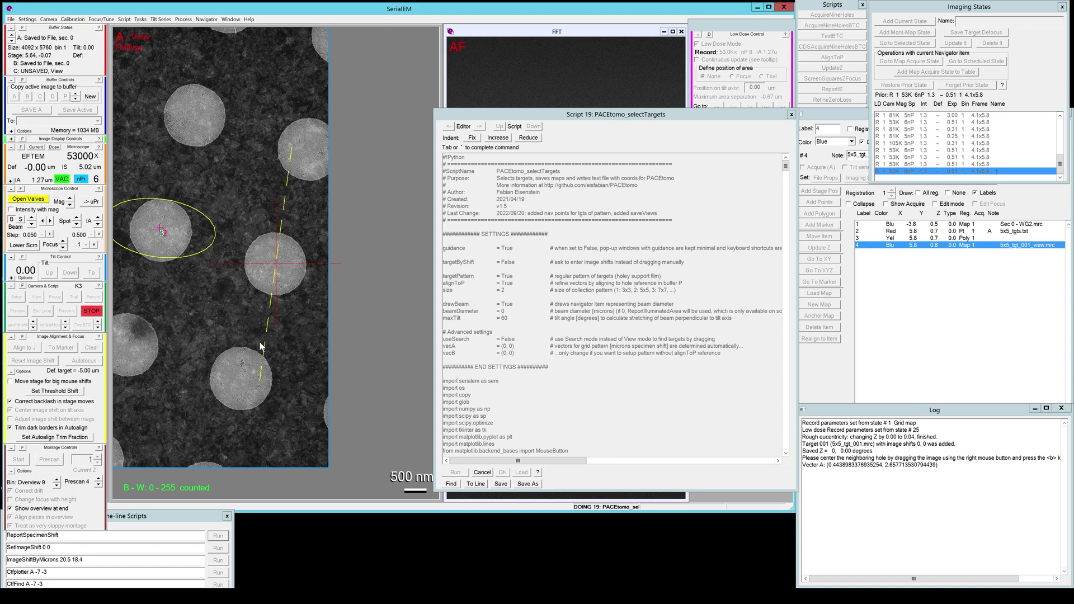
{"action": "key", "text": "b"}
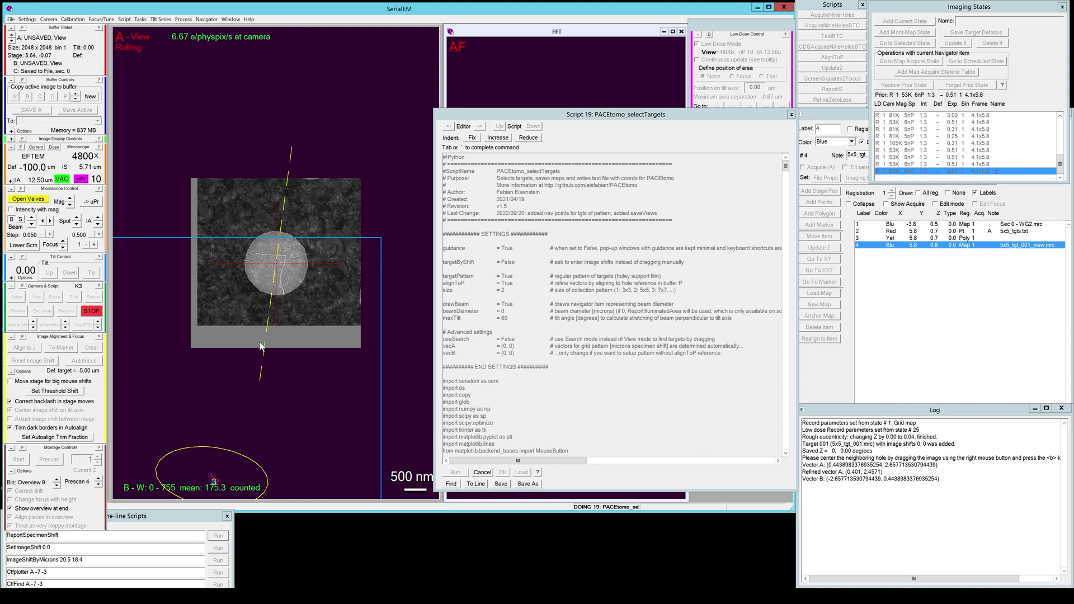
{"action": "key", "text": "b"}
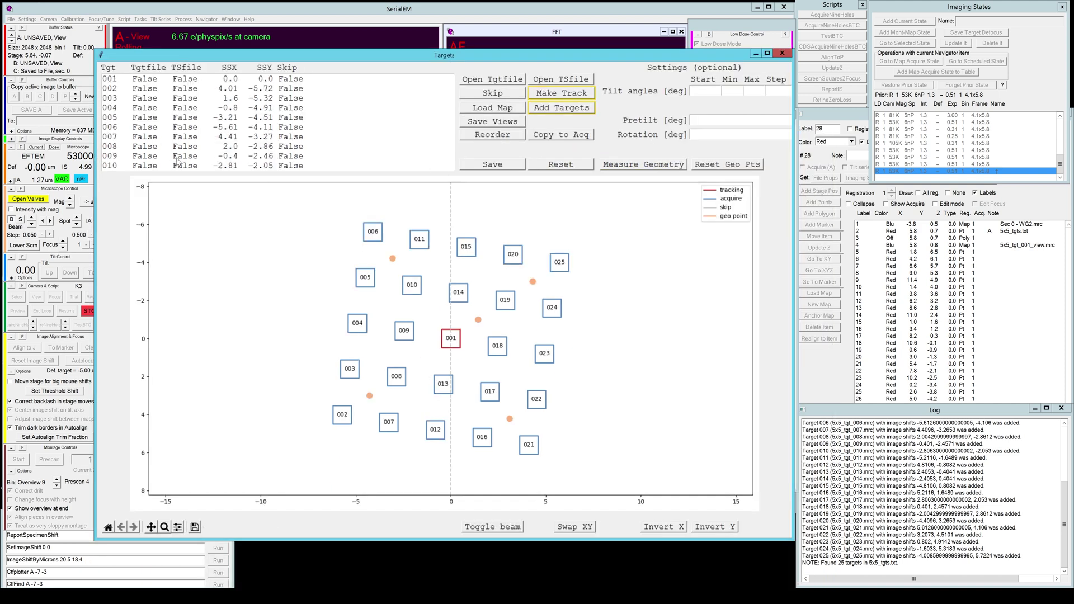
{"action": "scroll", "coordinate": [148, 86], "scroll_direction": "down", "scroll_amount": 5}
{"action": "scroll", "coordinate": [146, 154], "scroll_direction": "up", "scroll_amount": 5}
{"action": "scroll", "coordinate": [185, 108], "scroll_direction": "down", "scroll_amount": 5}
{"action": "scroll", "coordinate": [259, 161], "scroll_direction": "up", "scroll_amount": 5}
{"action": "left_click", "coordinate": [314, 102]}
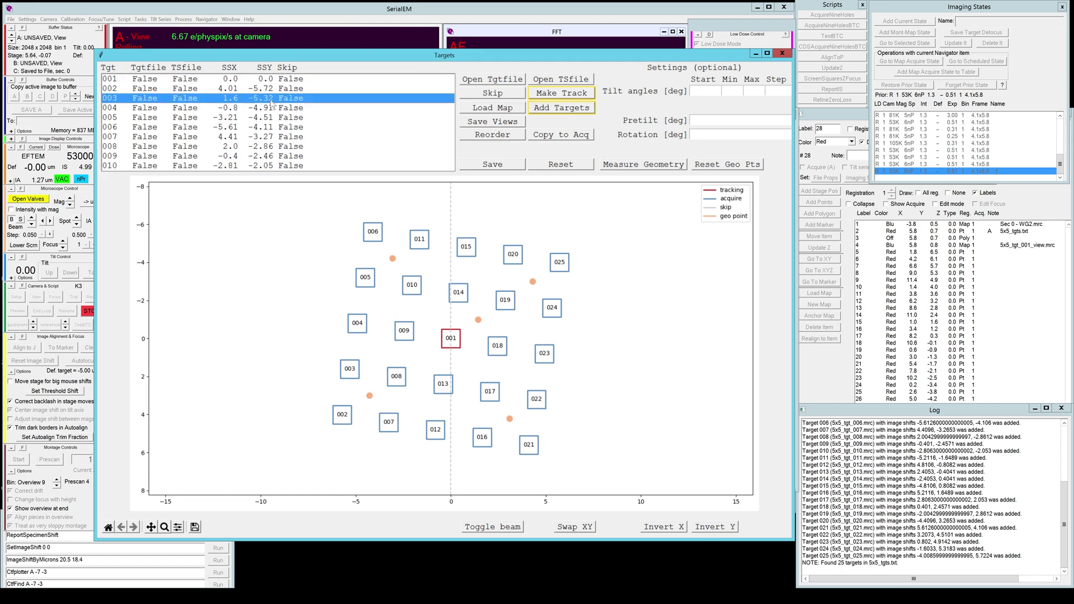
{"action": "left_click", "coordinate": [412, 288]}
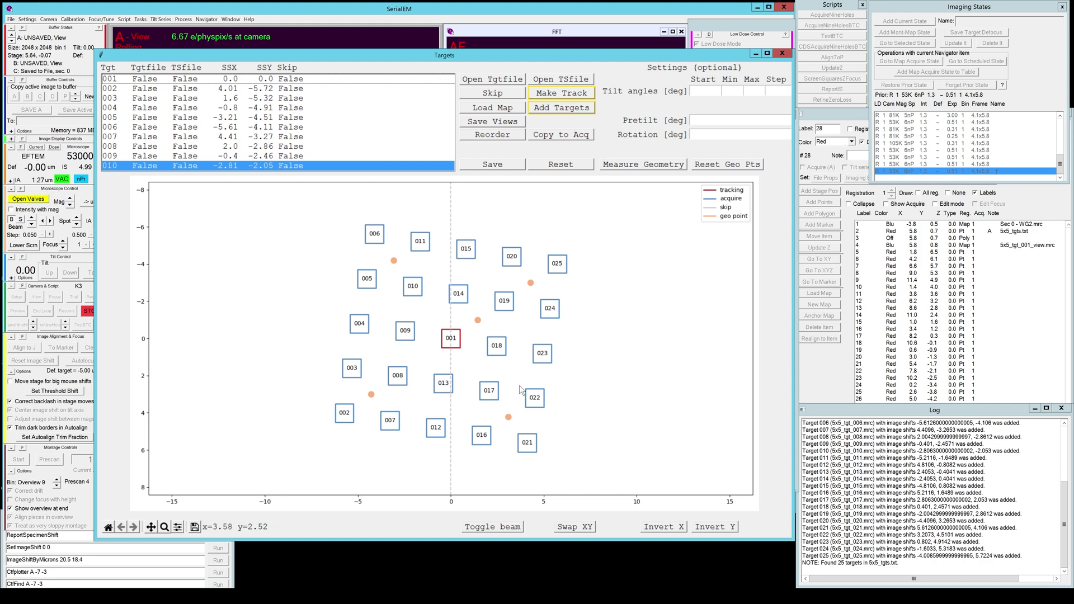
Step: Show beam circles around all targets, add four geo points, then reset the geo points
{"action": "left_click", "coordinate": [494, 528]}
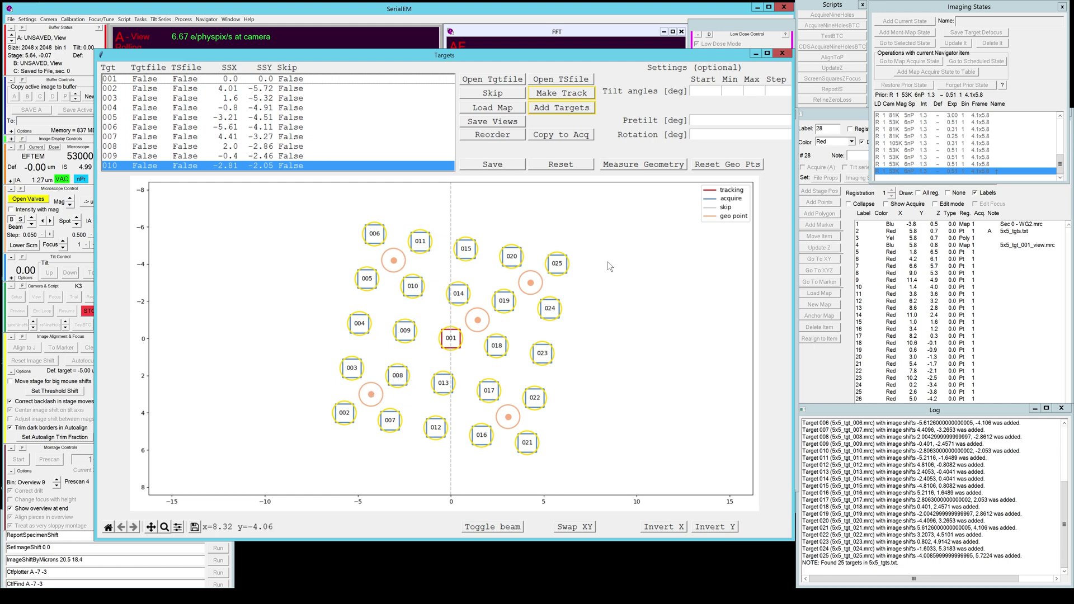
{"action": "left_click", "coordinate": [325, 285]}
{"action": "left_click", "coordinate": [519, 222]}
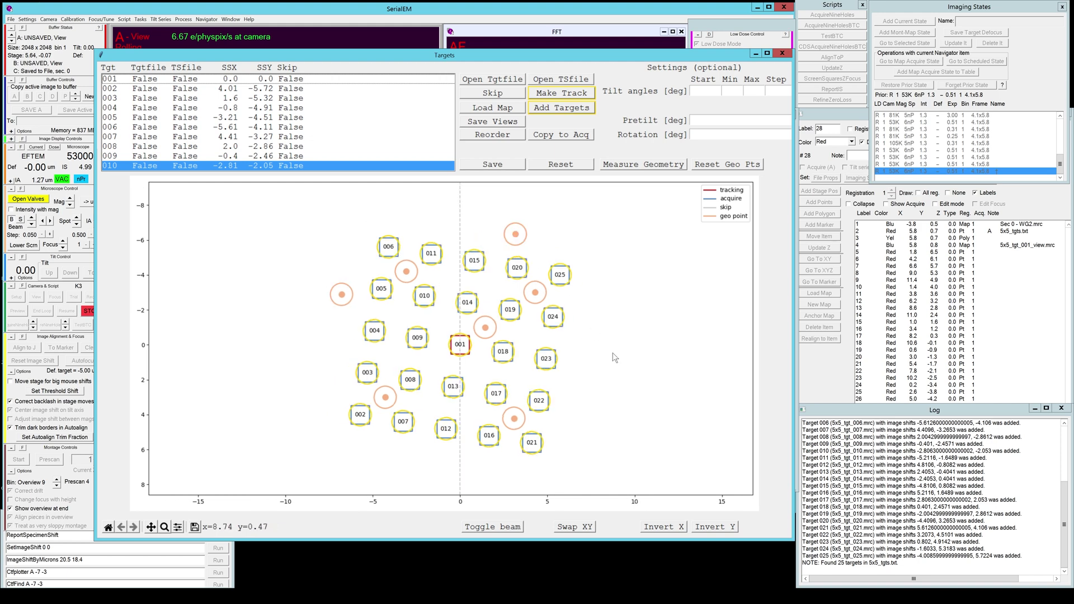
{"action": "left_click", "coordinate": [615, 358]}
{"action": "left_click", "coordinate": [403, 469]}
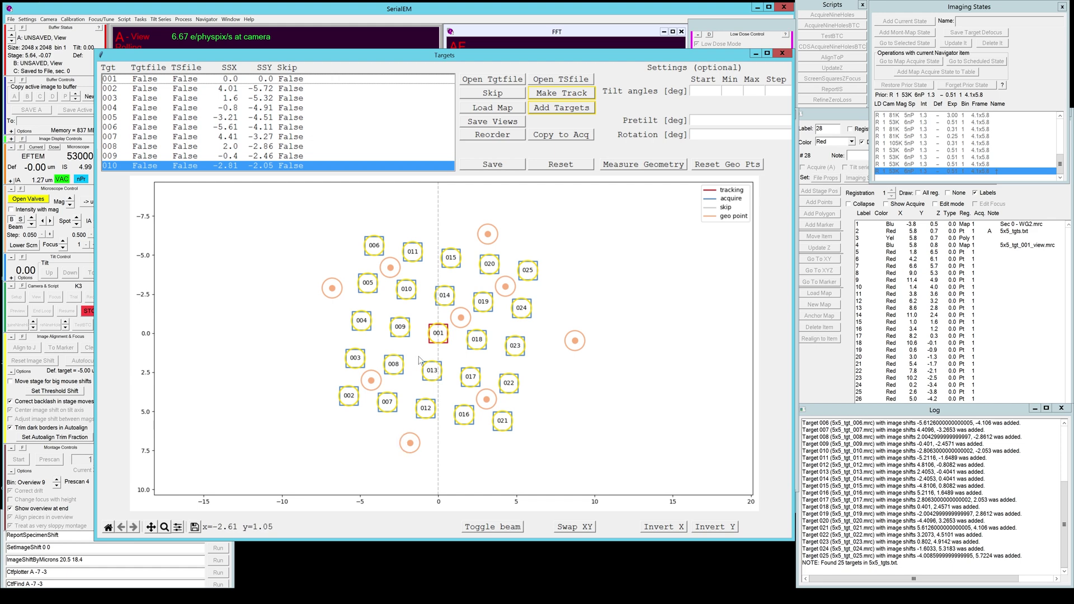
{"action": "left_click", "coordinate": [727, 164]}
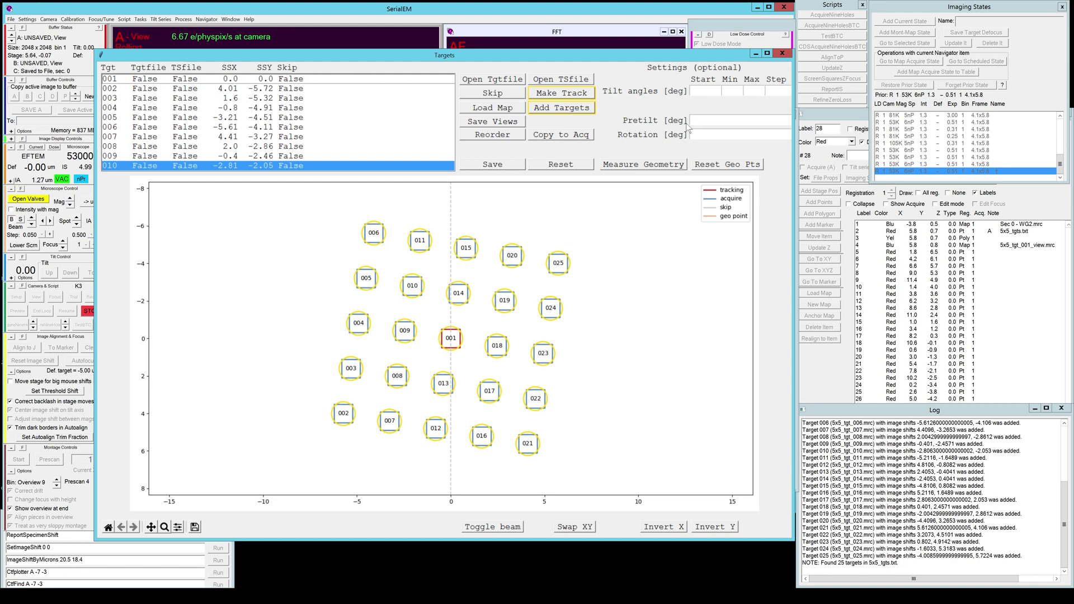
Step: Close the Targets window, dismiss the completion message and load grid-square map item 1
{"action": "left_click", "coordinate": [782, 53]}
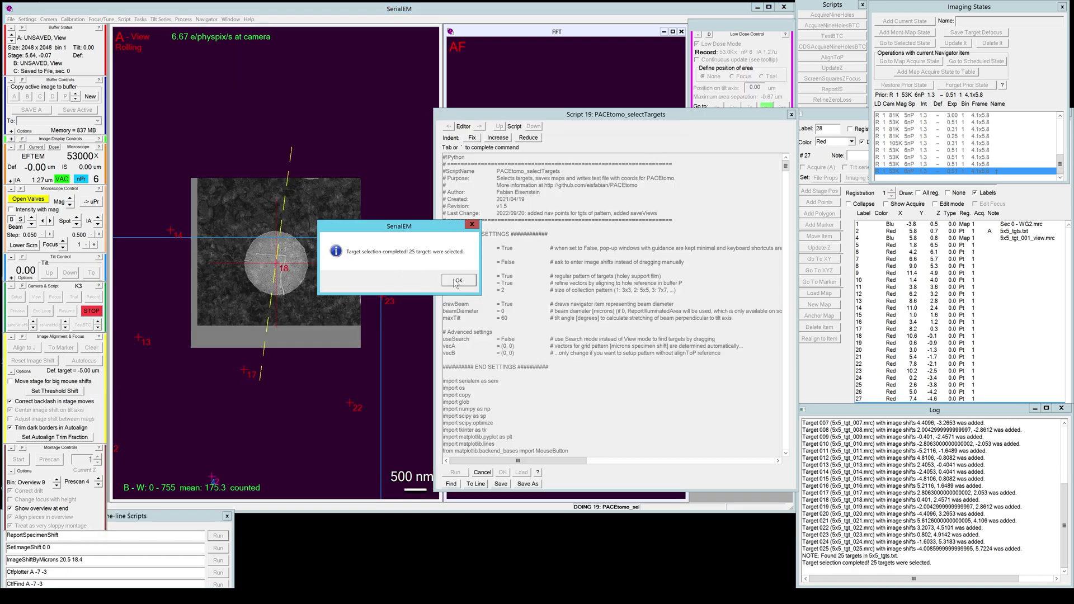
{"action": "left_click", "coordinate": [457, 280]}
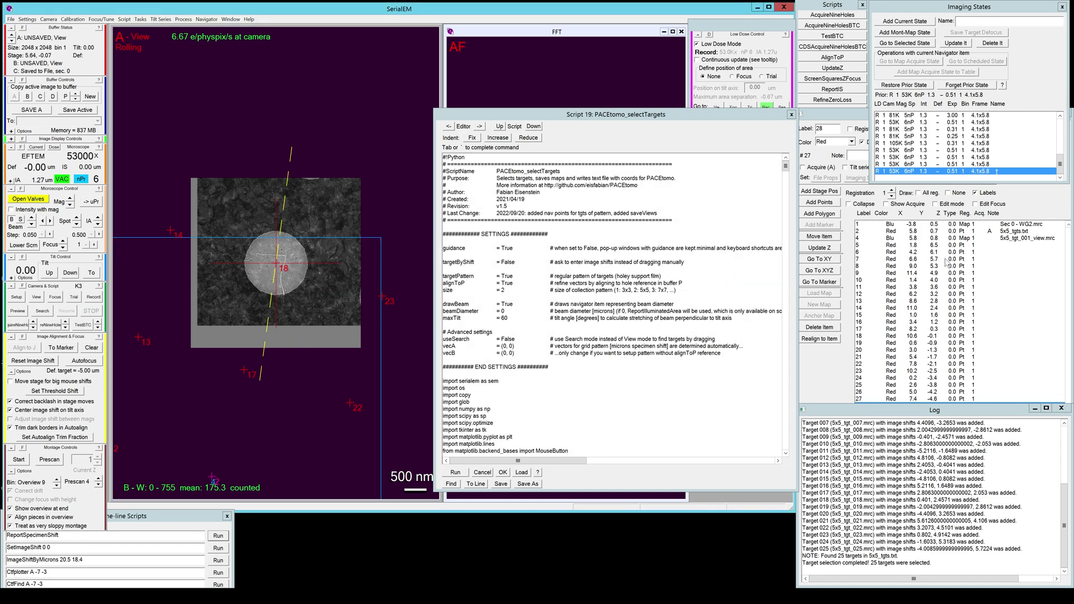
{"action": "left_click", "coordinate": [950, 225]}
{"action": "double_click", "coordinate": [951, 226]}
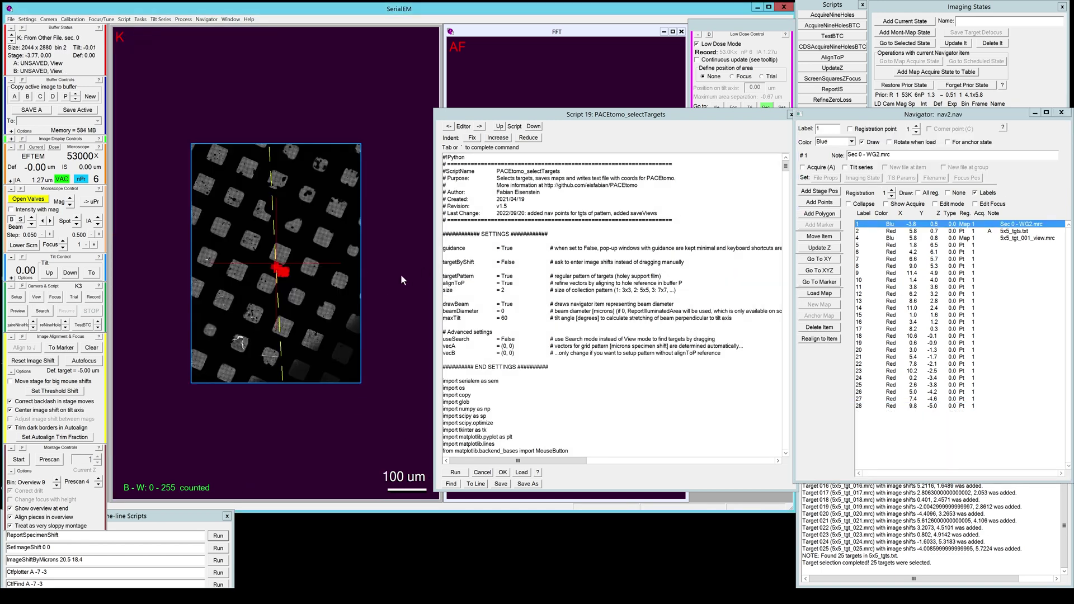
{"action": "scroll", "coordinate": [264, 249], "scroll_direction": "up", "scroll_amount": 2}
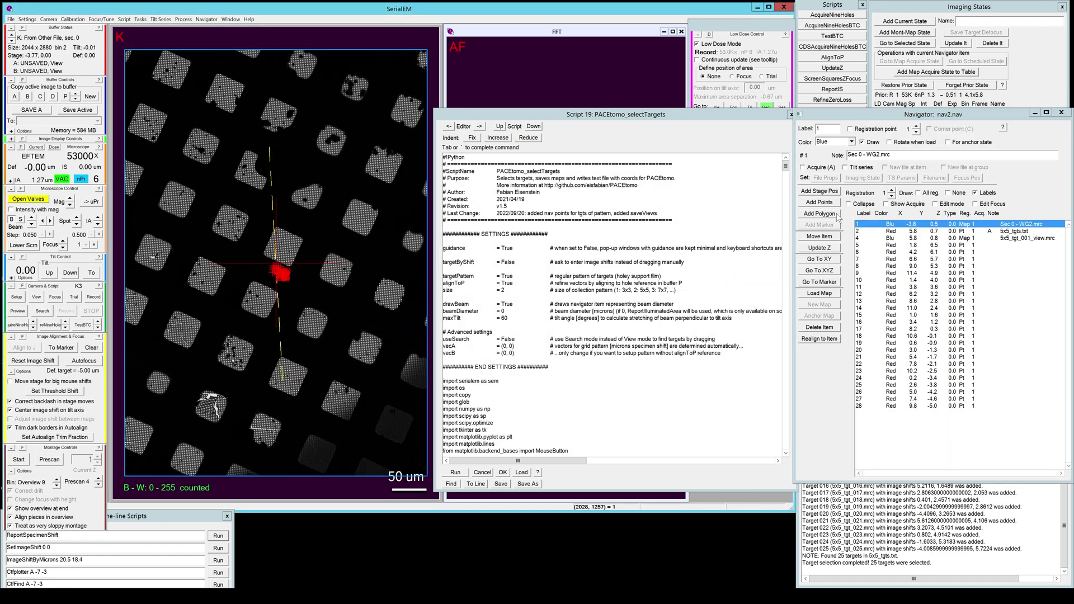
Step: Add points on four grid squares, collapse them into a group and mark it Acquire
{"action": "left_click", "coordinate": [819, 202]}
{"action": "left_click", "coordinate": [147, 125]}
{"action": "left_click", "coordinate": [179, 201]}
{"action": "left_click", "coordinate": [360, 217]}
{"action": "left_click", "coordinate": [286, 376]}
{"action": "left_click", "coordinate": [820, 203]}
{"action": "left_click", "coordinate": [849, 204]}
{"action": "left_click", "coordinate": [809, 168]}
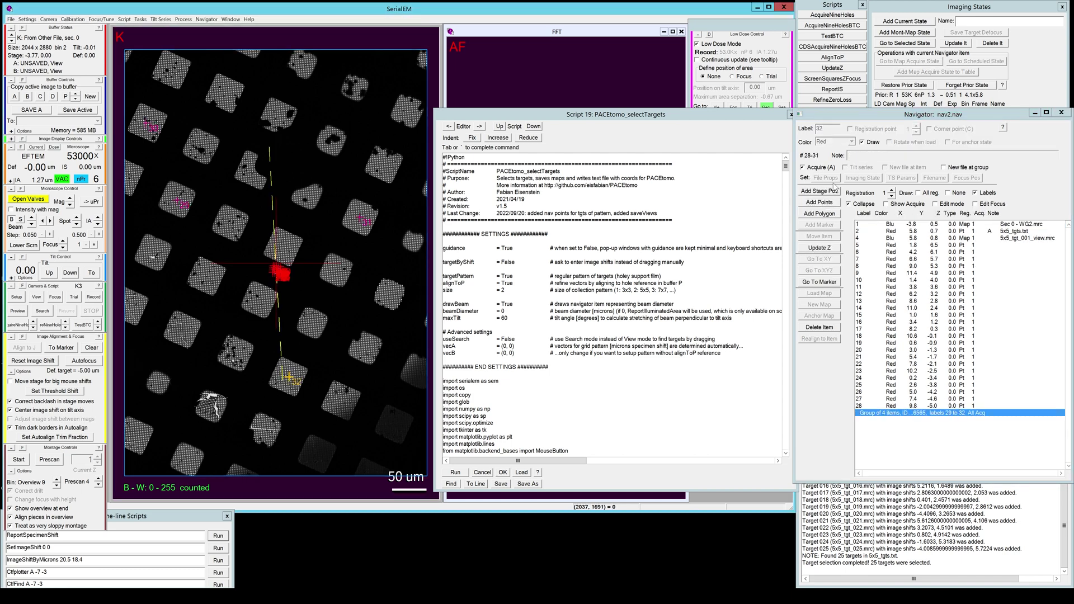
Step: Expand the group and review points 29–32 on the map
{"action": "left_click", "coordinate": [861, 205]}
{"action": "left_click", "coordinate": [964, 420]}
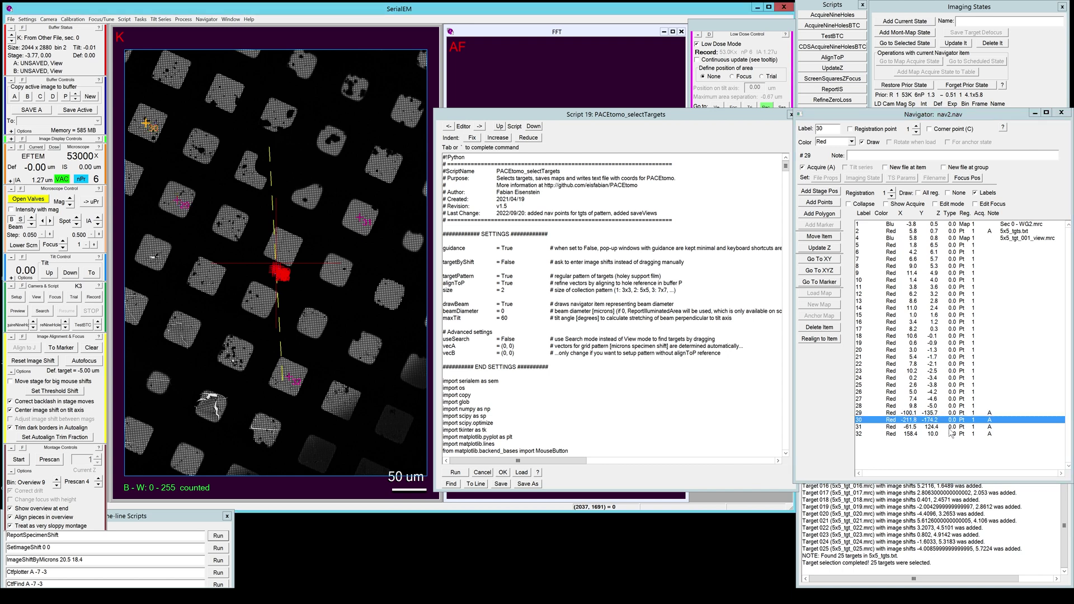
{"action": "left_click", "coordinate": [948, 428]}
{"action": "left_click", "coordinate": [943, 433]}
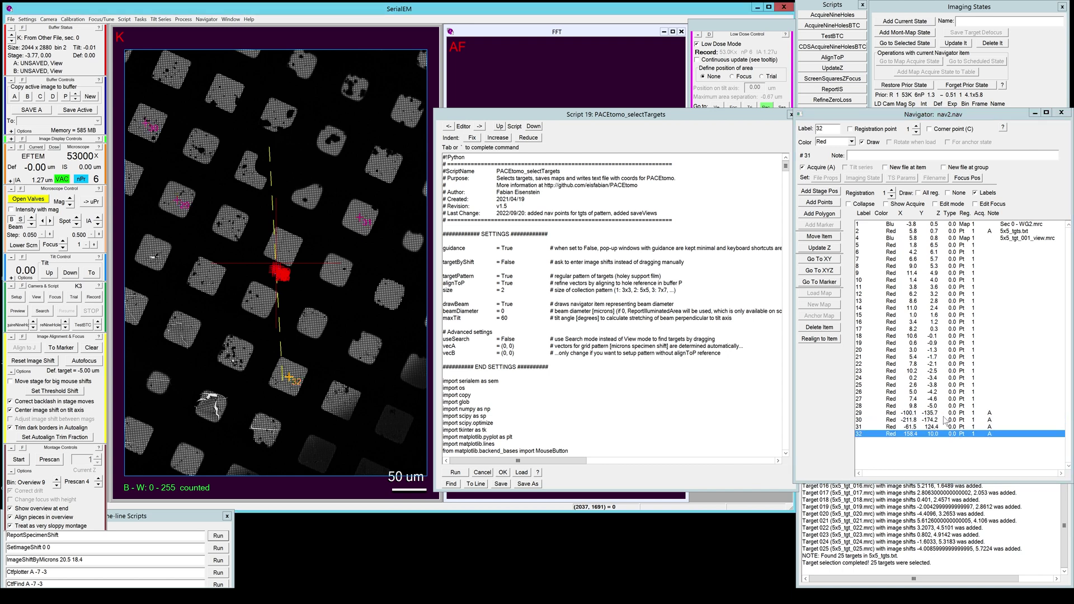
{"action": "left_click", "coordinate": [945, 414]}
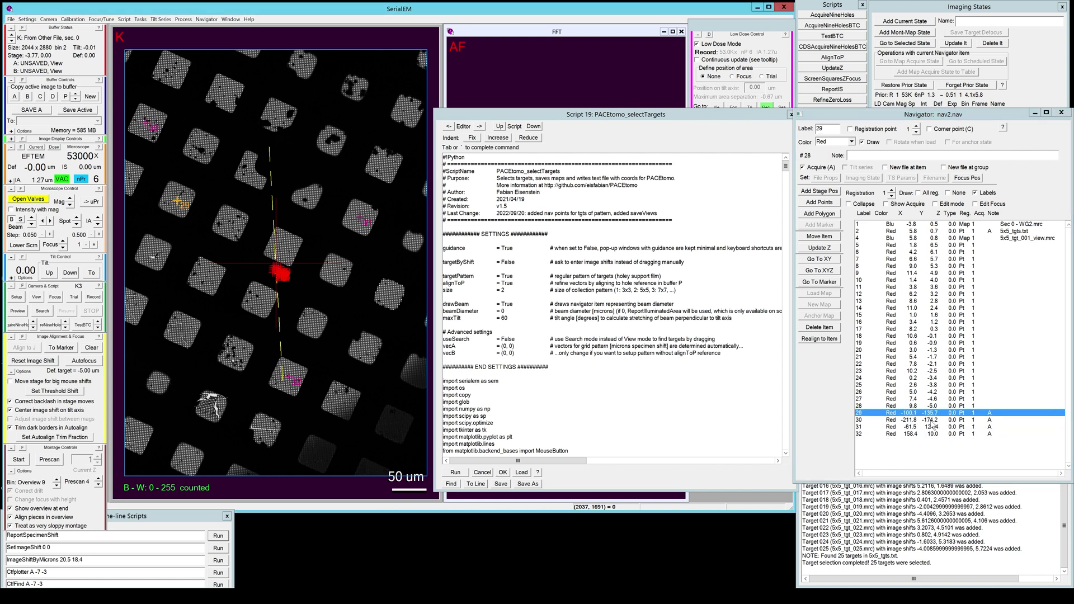
{"action": "left_click", "coordinate": [933, 420]}
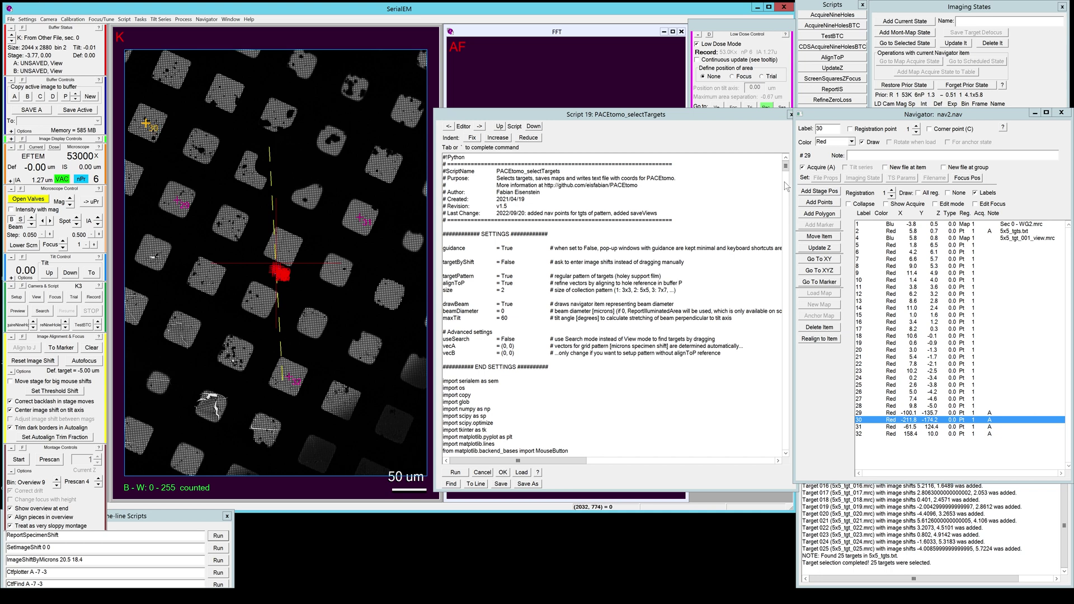
{"action": "key", "text": "Up"}
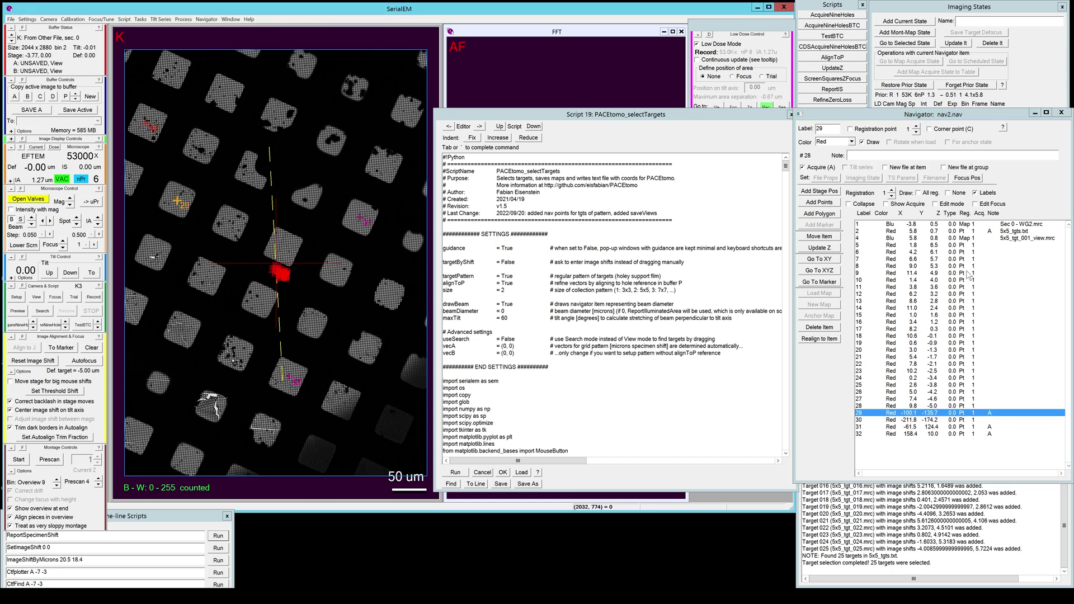
Step: Select Navigator item 2 and rerun PACEtomo_selectTargets to edit the existing 5x5_tgts.txt targets
{"action": "left_click", "coordinate": [988, 231]}
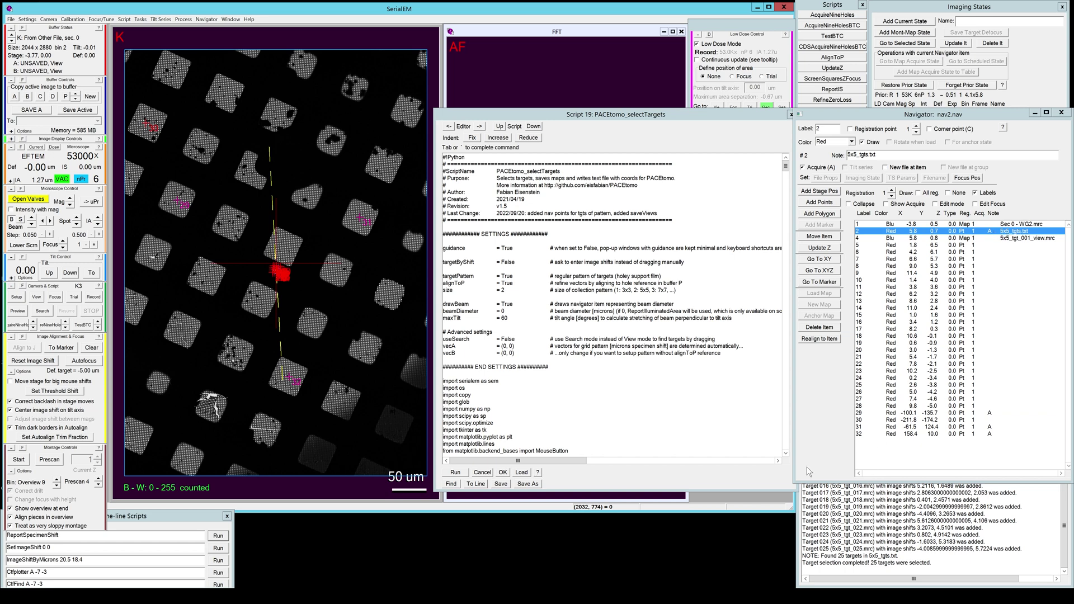
{"action": "left_click", "coordinate": [455, 473]}
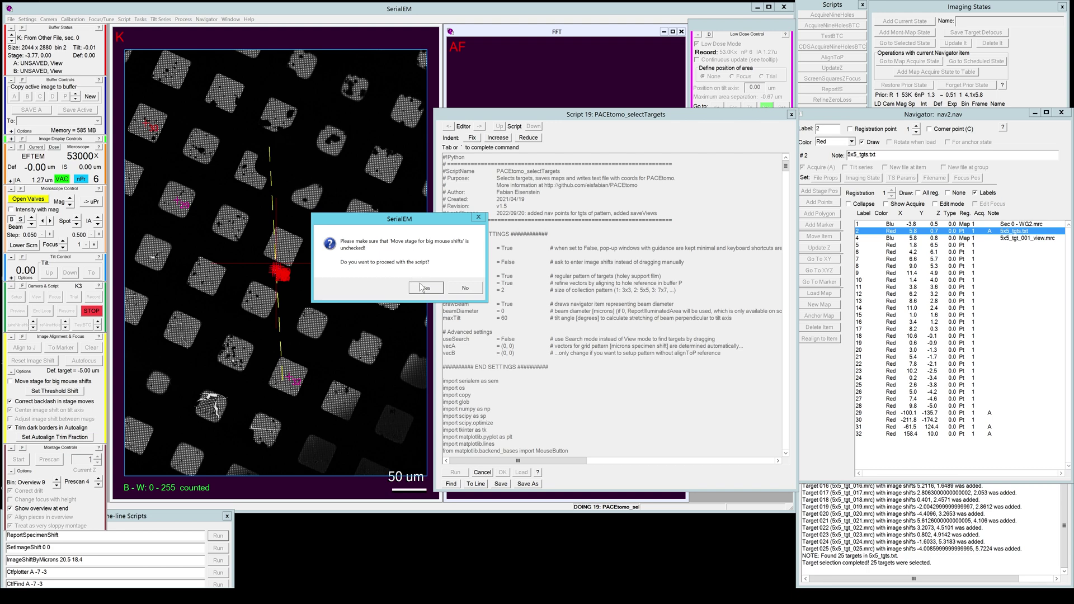
{"action": "left_click", "coordinate": [423, 287]}
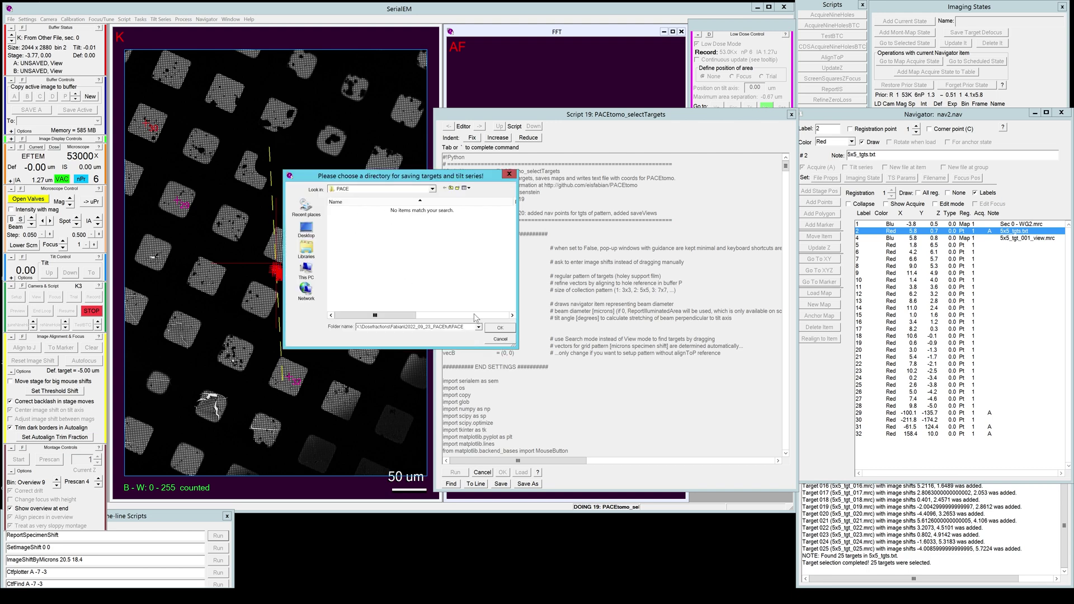
{"action": "left_click", "coordinate": [500, 328]}
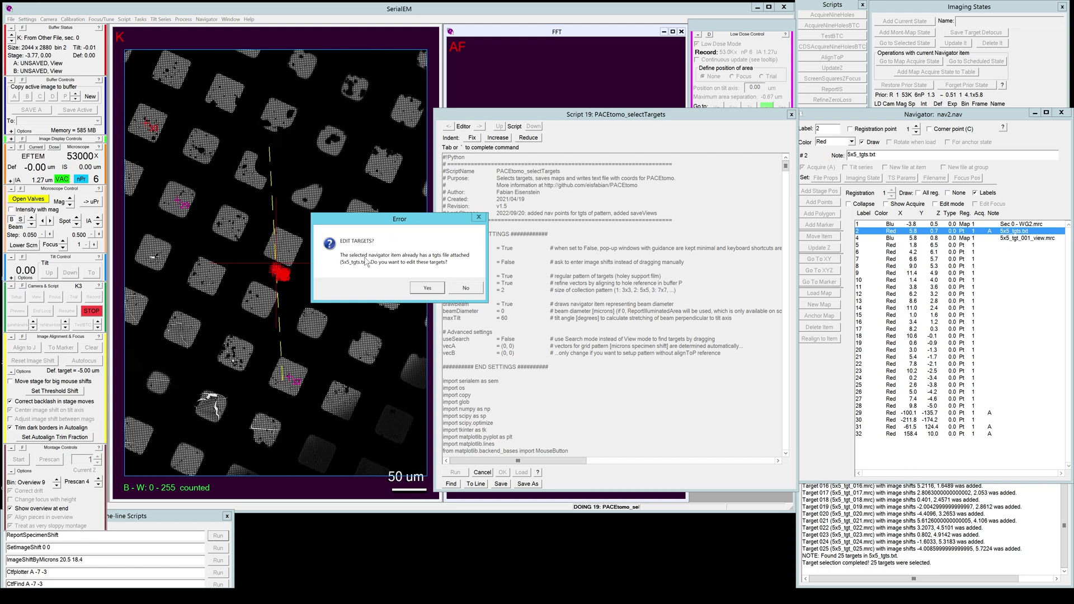
{"action": "left_click", "coordinate": [424, 289]}
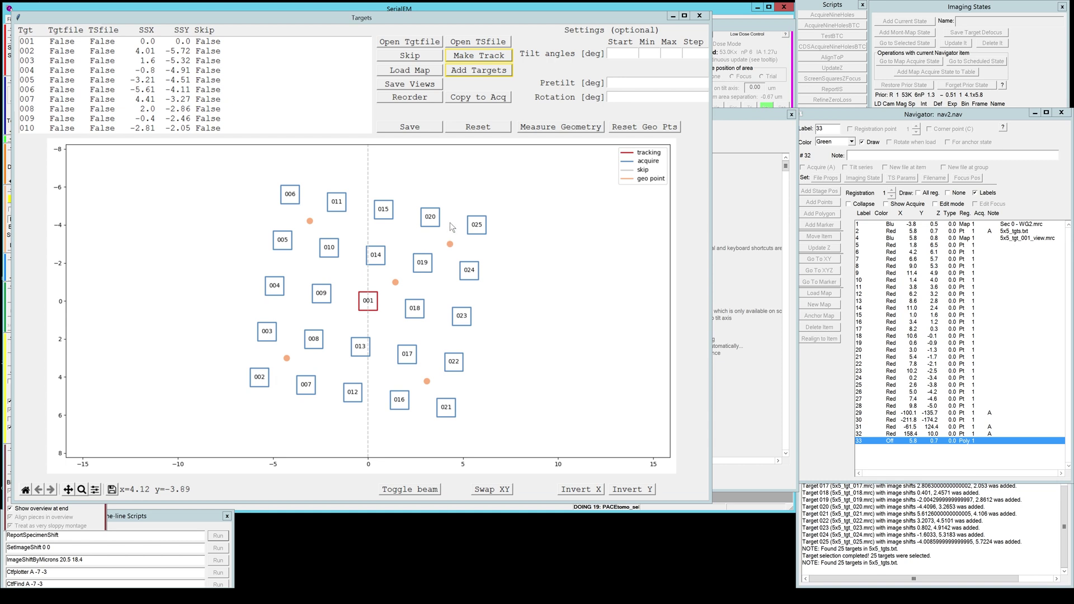
Step: Copy the 5x5 pattern to the three acquire points as 5x5_tgts_p01–p03.txt
{"action": "left_click", "coordinate": [478, 99]}
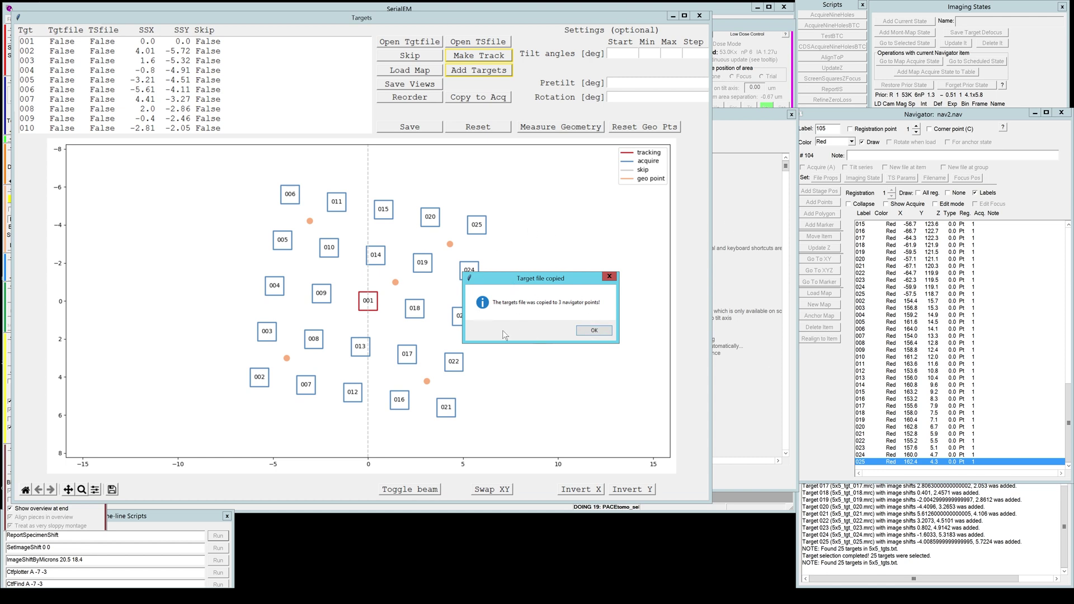
{"action": "left_click", "coordinate": [594, 331]}
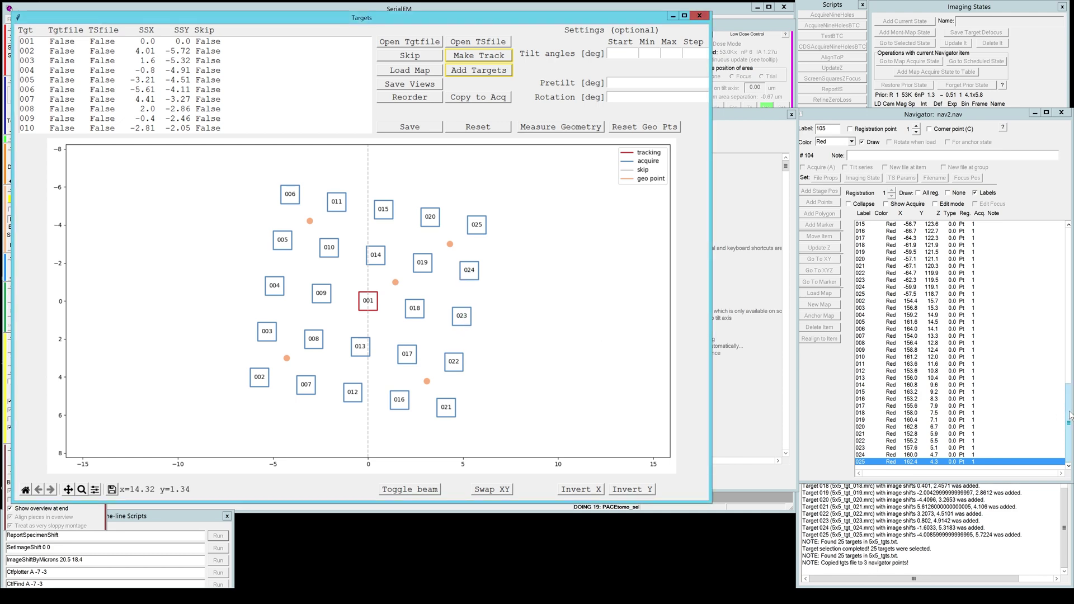
{"action": "scroll", "coordinate": [1034, 382], "scroll_direction": "up", "scroll_amount": 5}
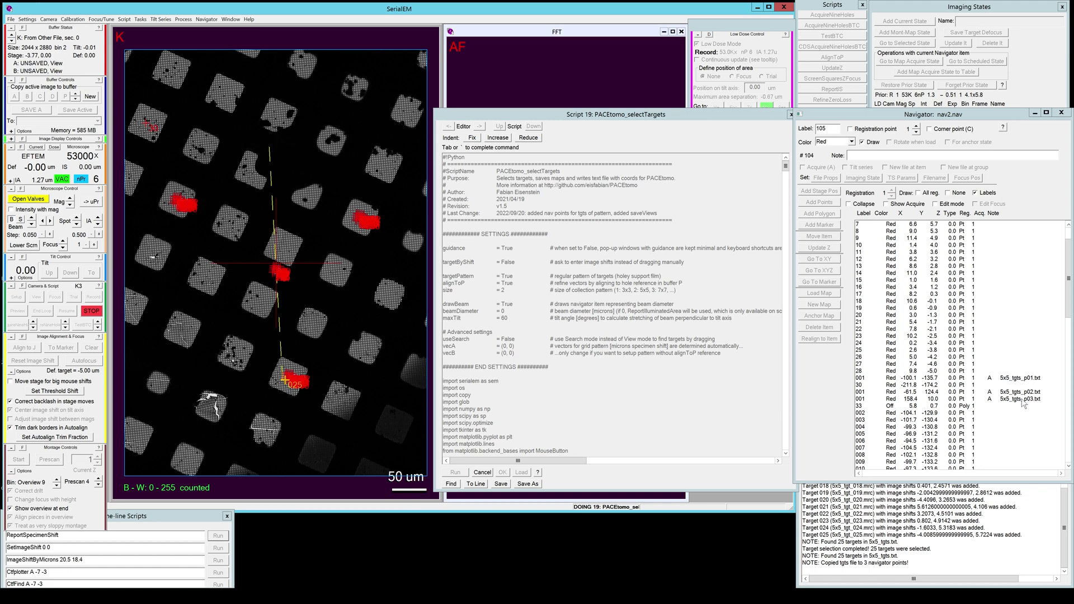
Step: Select Navigator item 2 and zoom the map to check the patterns at all three squares
{"action": "left_click_drag", "start_coordinate": [1069, 305], "coordinate": [1068, 283]}
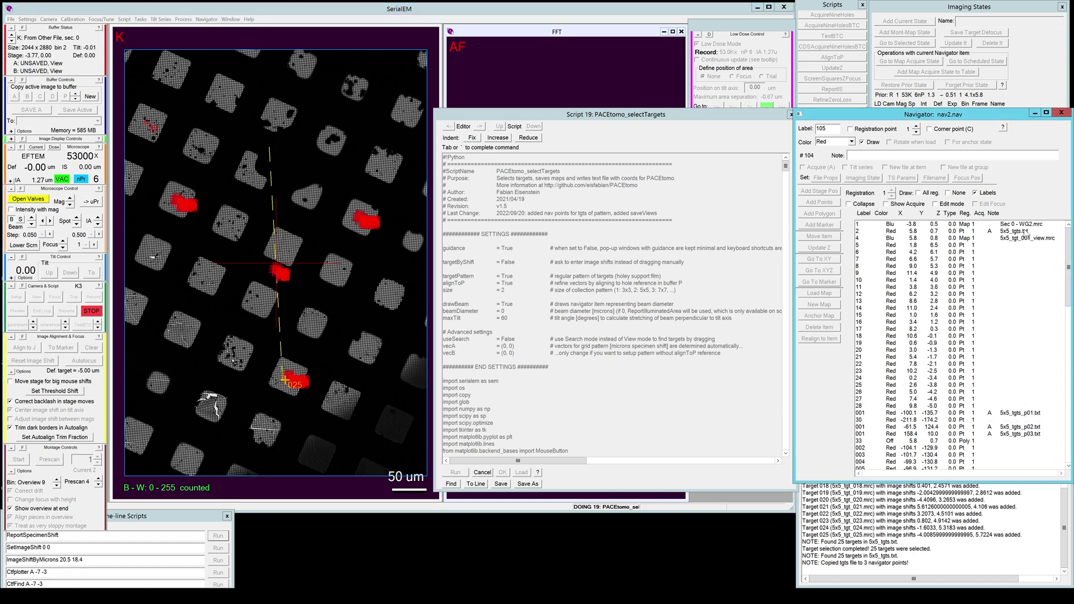
{"action": "left_click", "coordinate": [1013, 232]}
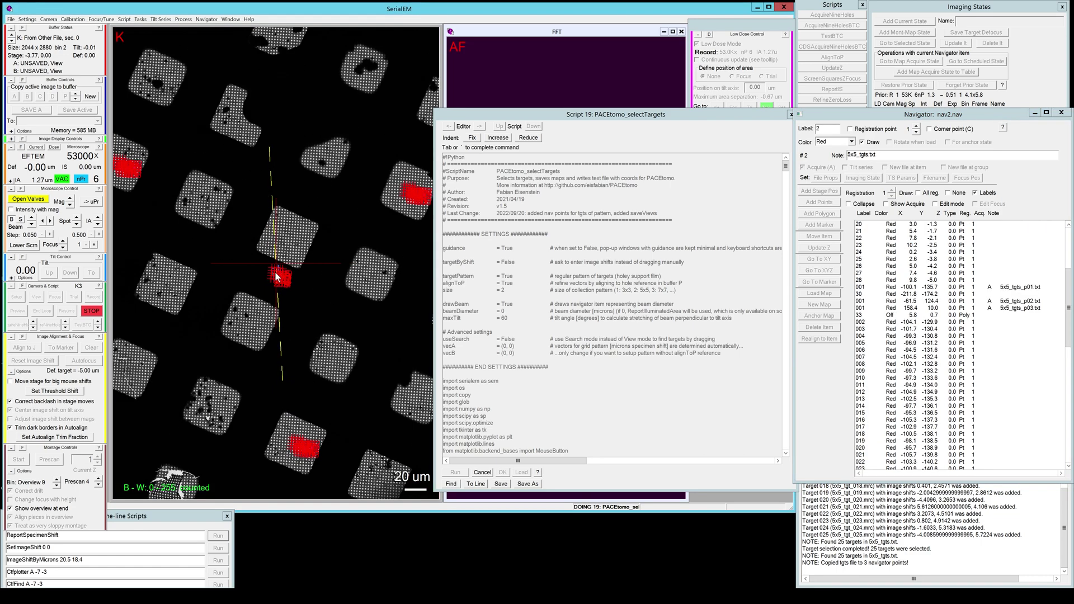
{"action": "scroll", "coordinate": [301, 302], "scroll_direction": "up", "scroll_amount": 1}
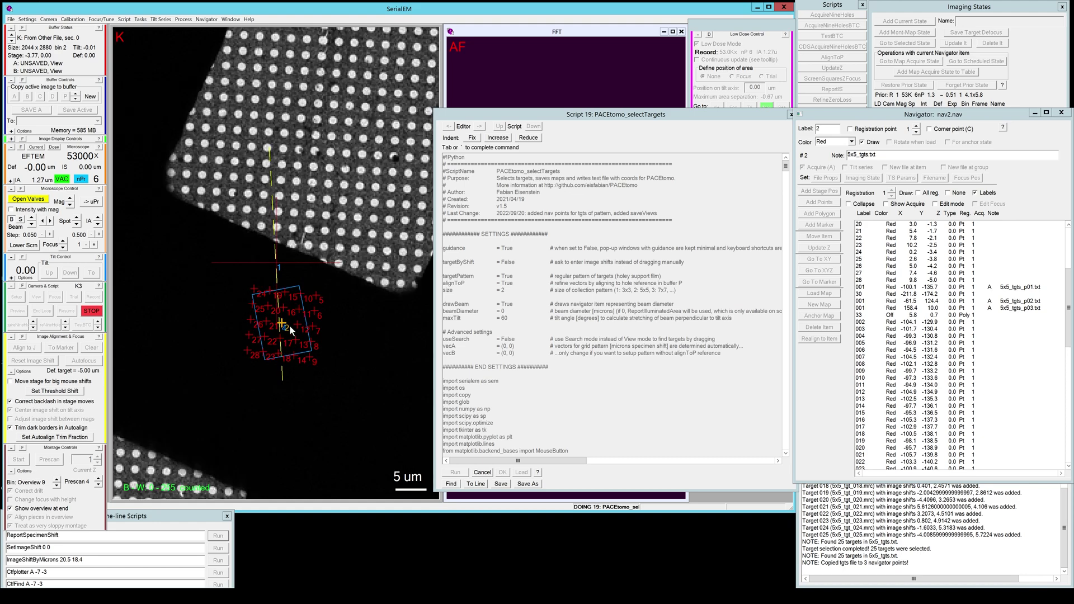
{"action": "scroll", "coordinate": [287, 321], "scroll_direction": "down", "scroll_amount": 8}
{"action": "scroll", "coordinate": [292, 313], "scroll_direction": "up", "scroll_amount": 1}
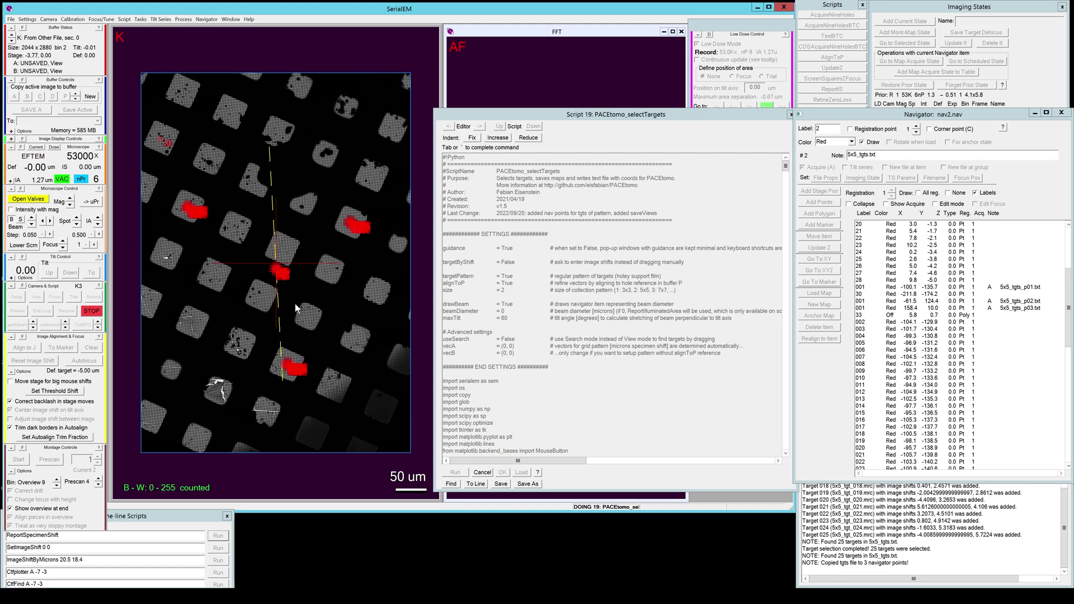
{"action": "scroll", "coordinate": [301, 309], "scroll_direction": "down", "scroll_amount": 1}
{"action": "scroll", "coordinate": [301, 309], "scroll_direction": "up", "scroll_amount": 1}
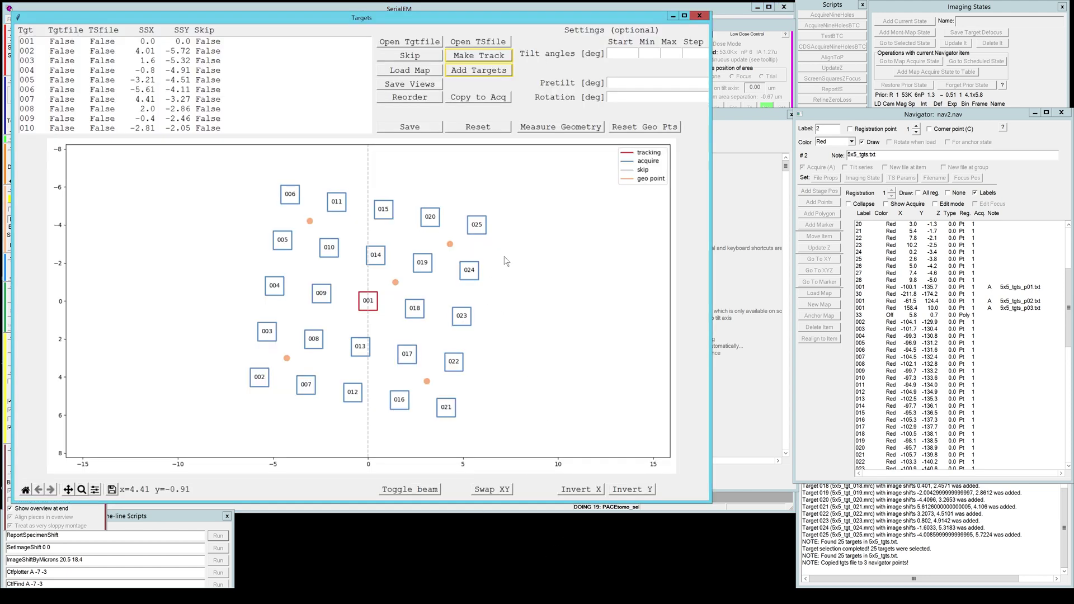
Step: Close the Targets window, dismiss the 25-targets completion message, and check the first copied acquire point
{"action": "left_click", "coordinate": [699, 16]}
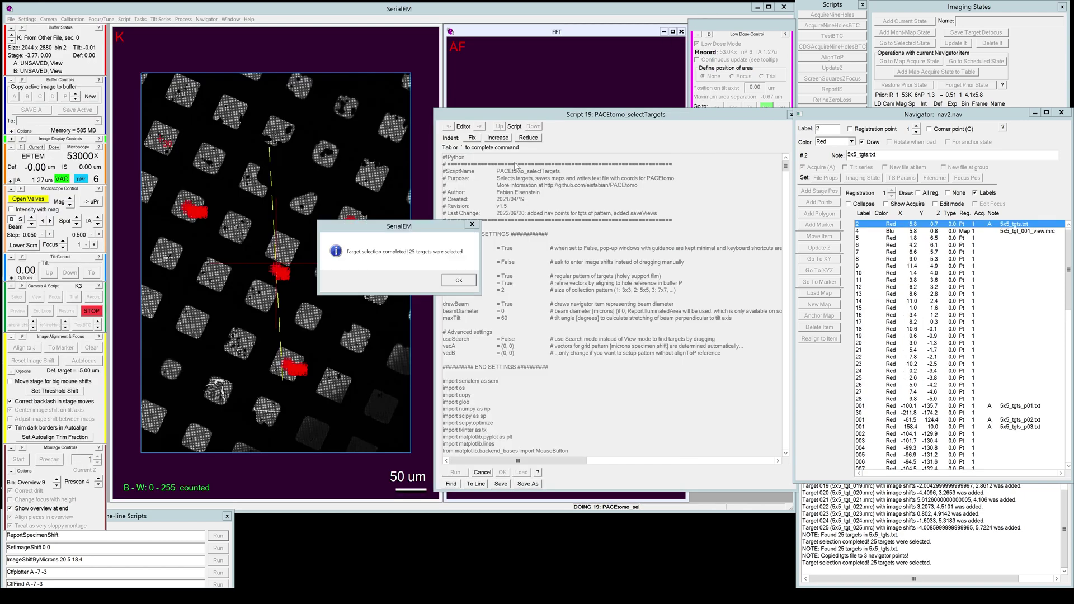
{"action": "left_click", "coordinate": [458, 281]}
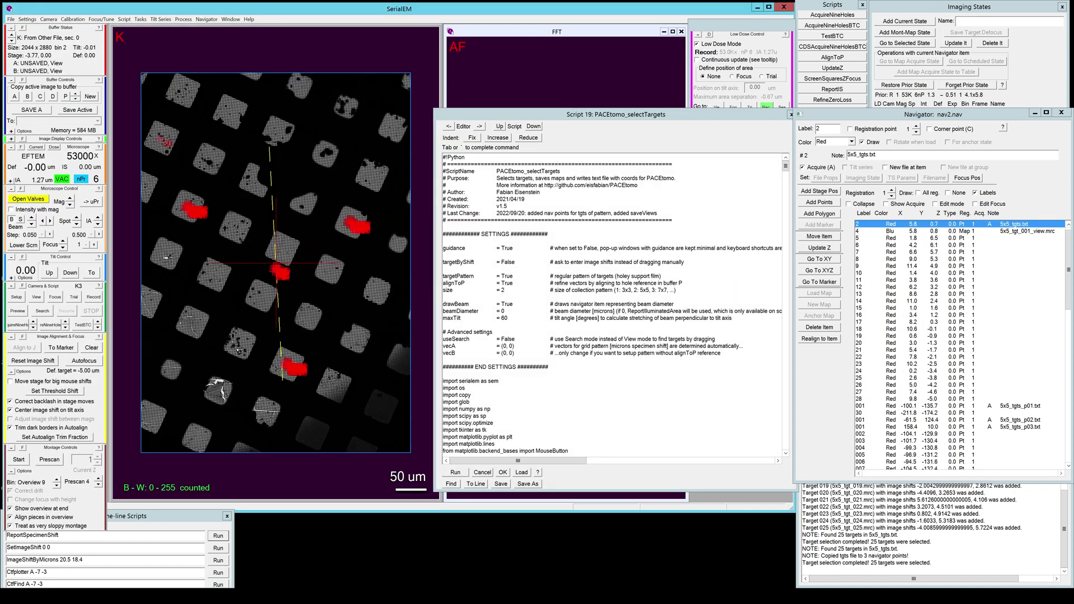
{"action": "left_click", "coordinate": [951, 405]}
{"action": "left_click", "coordinate": [982, 224]}
Step: Inspect the point linked to 5x5_tgts_p01.txt and the original pattern item, zooming the map onto the pattern
{"action": "left_click", "coordinate": [961, 406]}
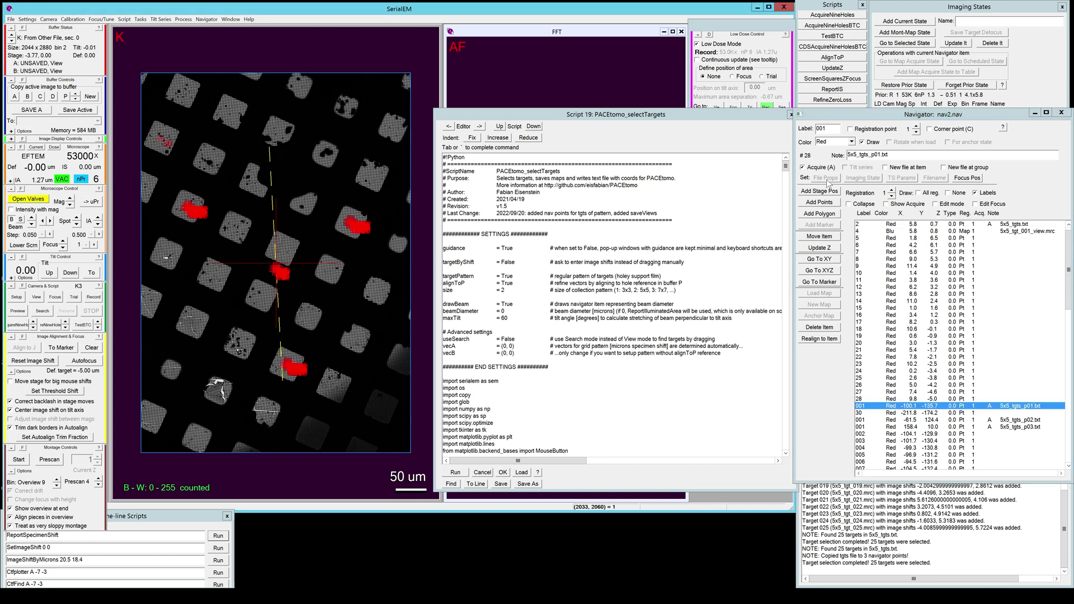
{"action": "left_click", "coordinate": [951, 224]}
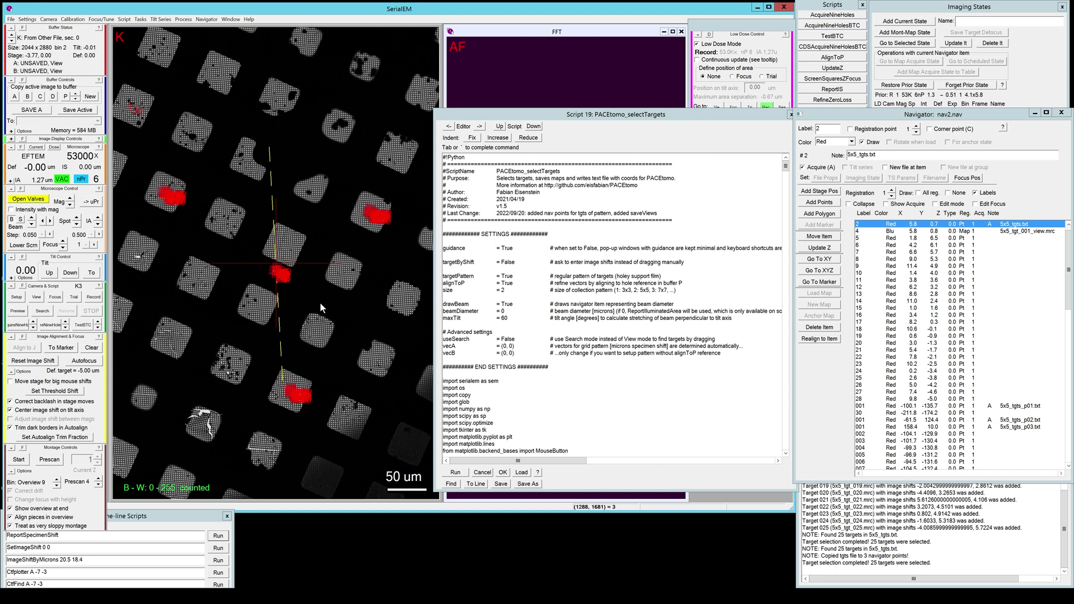
{"action": "scroll", "coordinate": [320, 303], "scroll_direction": "down", "scroll_amount": 1}
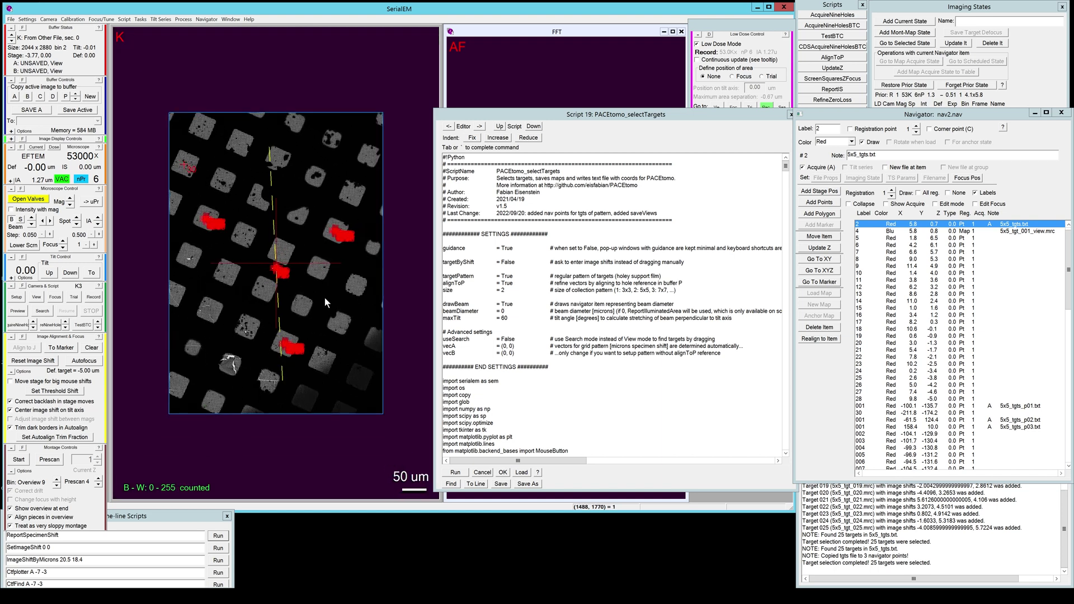
{"action": "scroll", "coordinate": [324, 298], "scroll_direction": "up", "scroll_amount": 4}
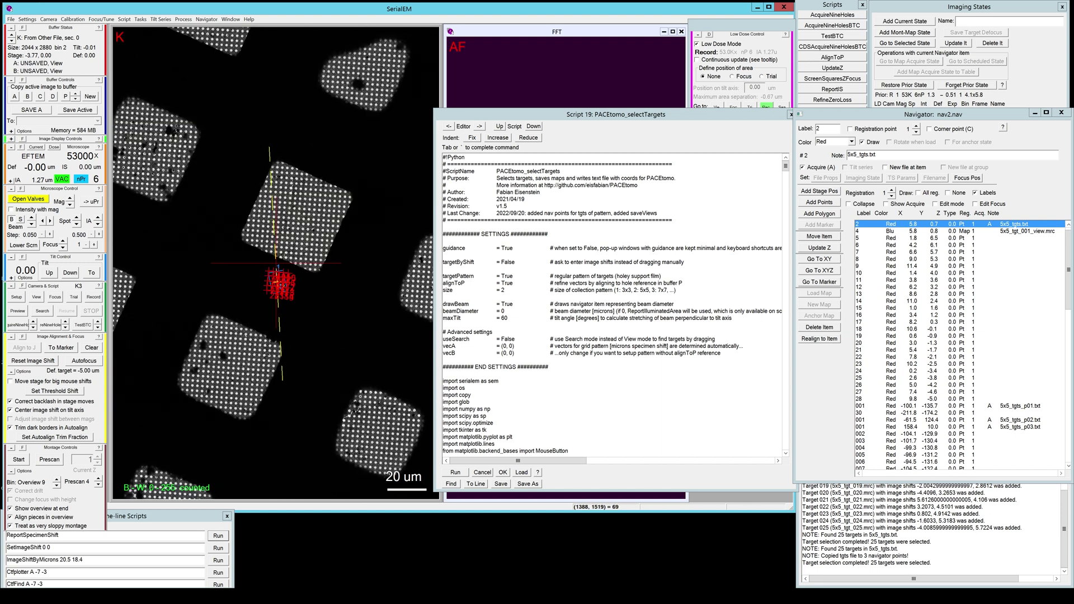